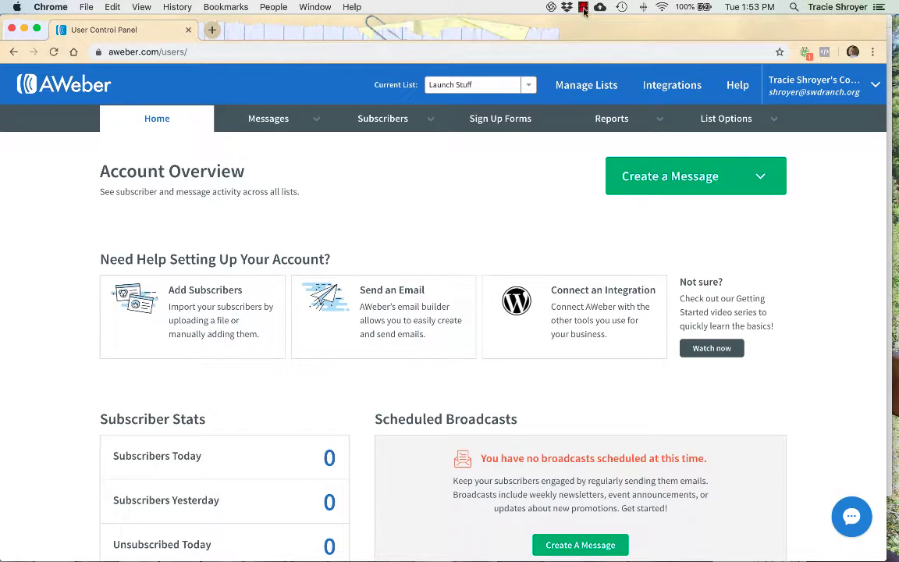
left_click(529, 85)
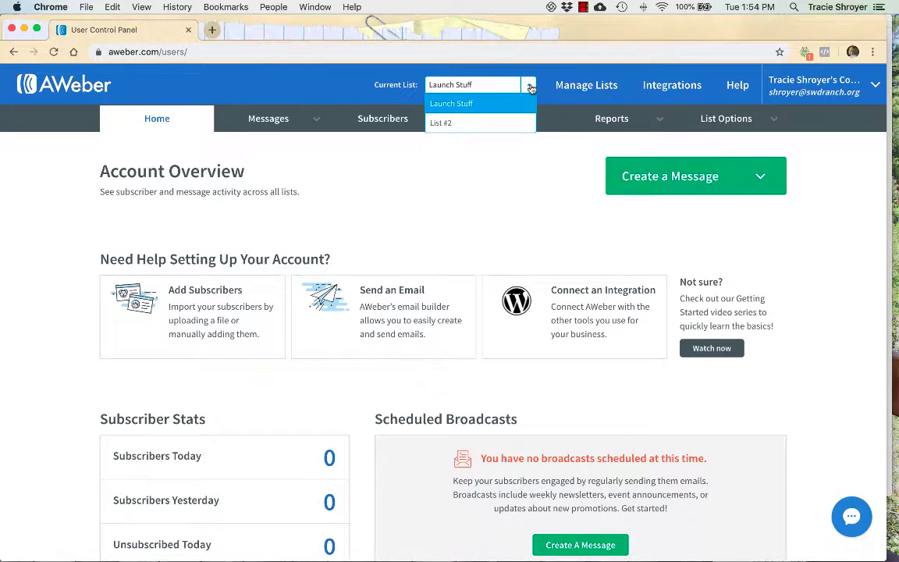
left_click(473, 124)
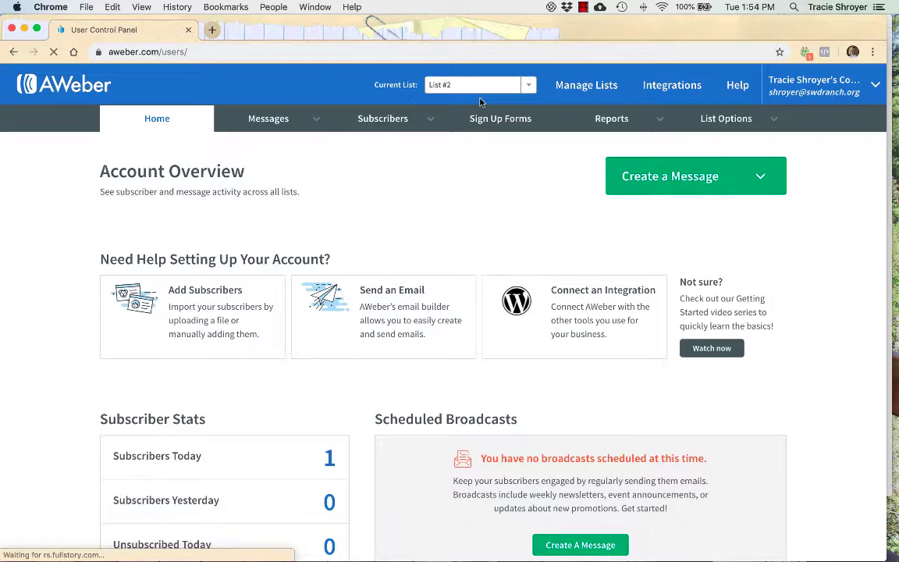
scroll(477, 125, "down", 4)
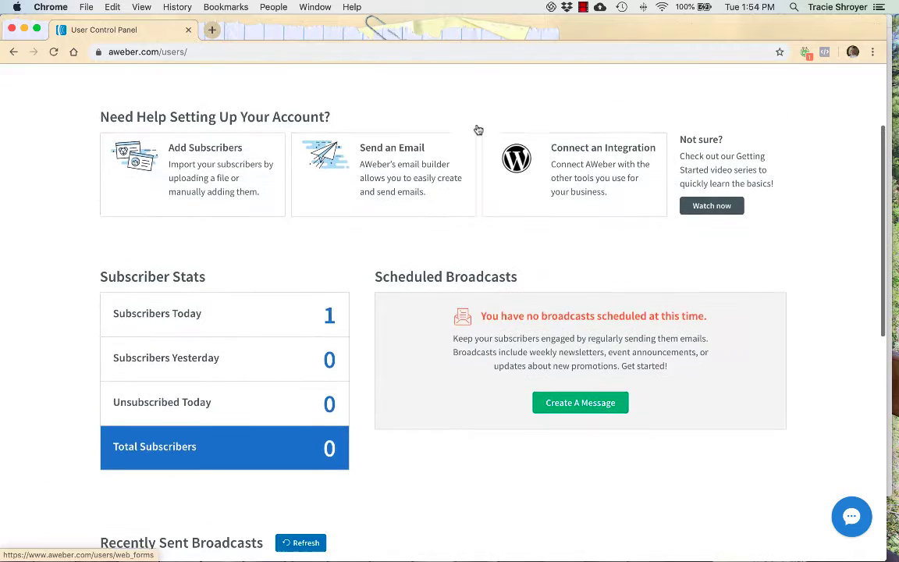
scroll(478, 130, "up", 4)
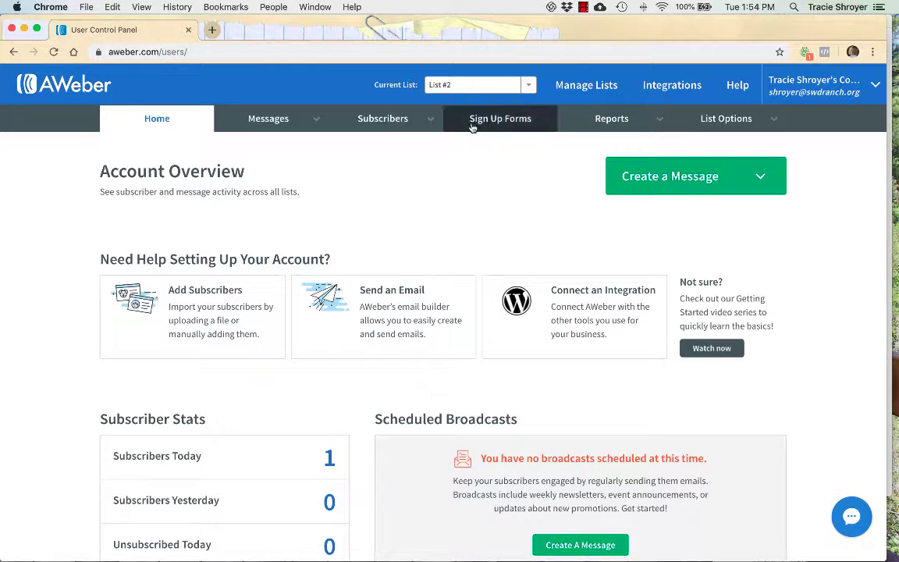
left_click(479, 84)
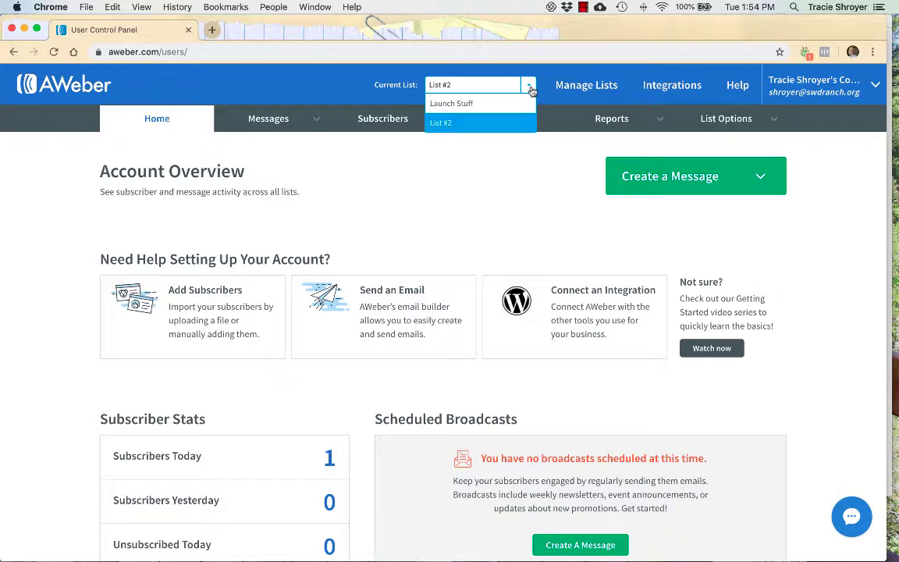
left_click(445, 99)
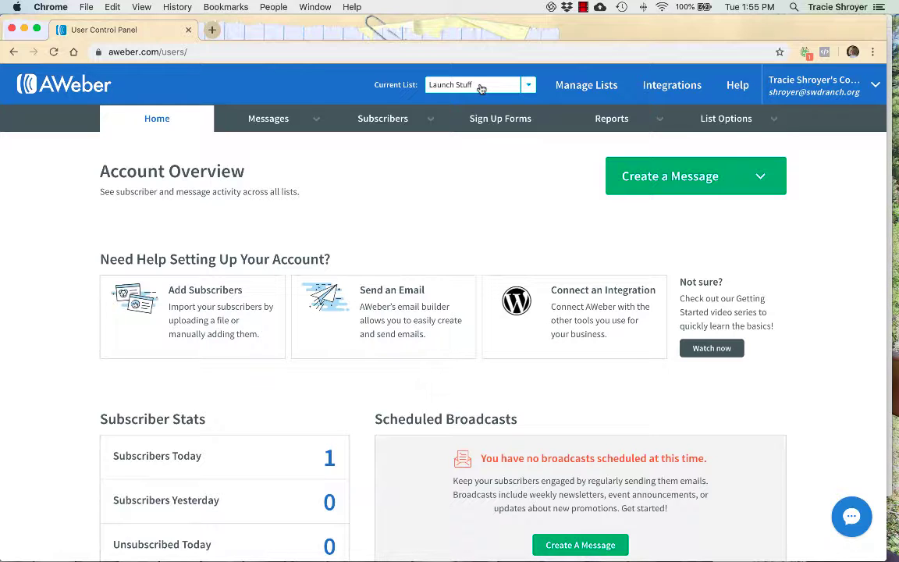
Browse the Messages menu and Drafts page, then open Broadcasts for the Launch Stuff list.
left_click(268, 119)
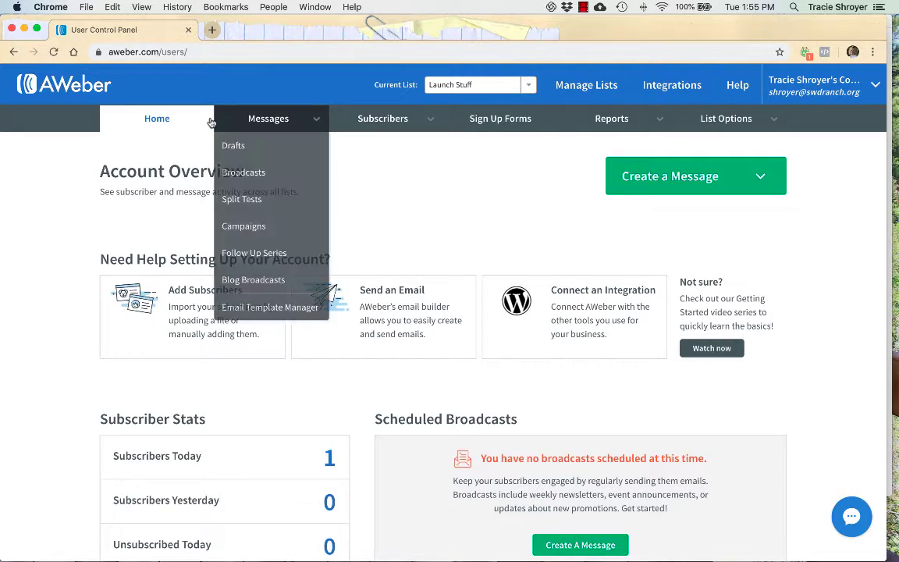
left_click(369, 182)
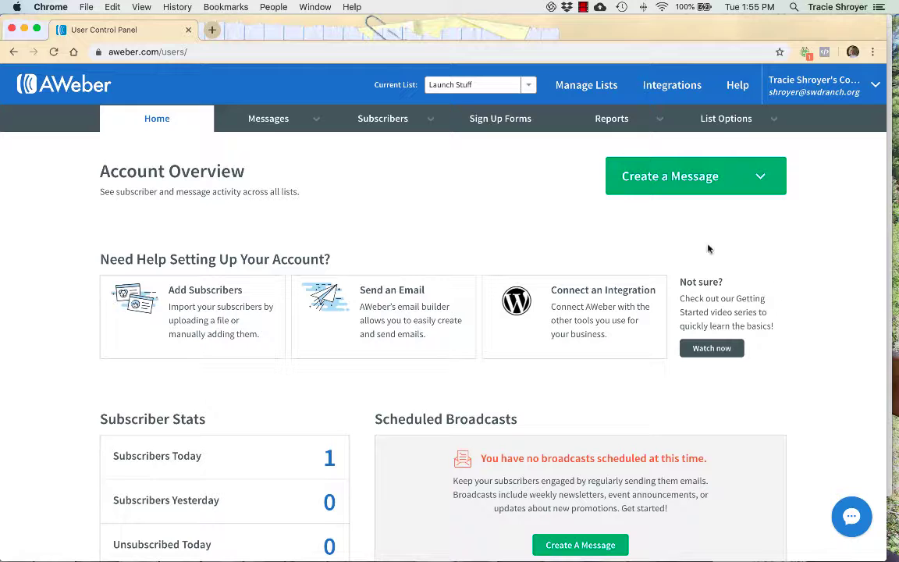
left_click(285, 124)
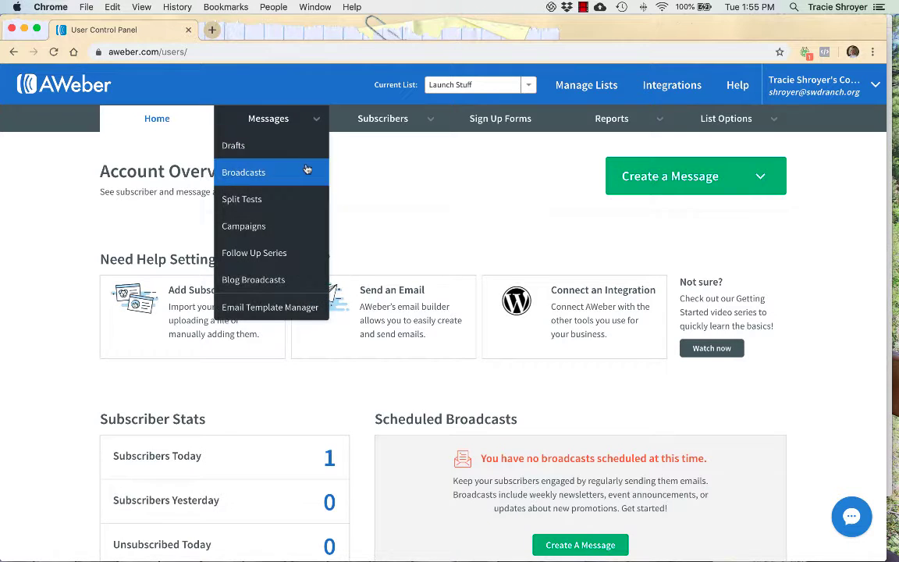
left_click(393, 200)
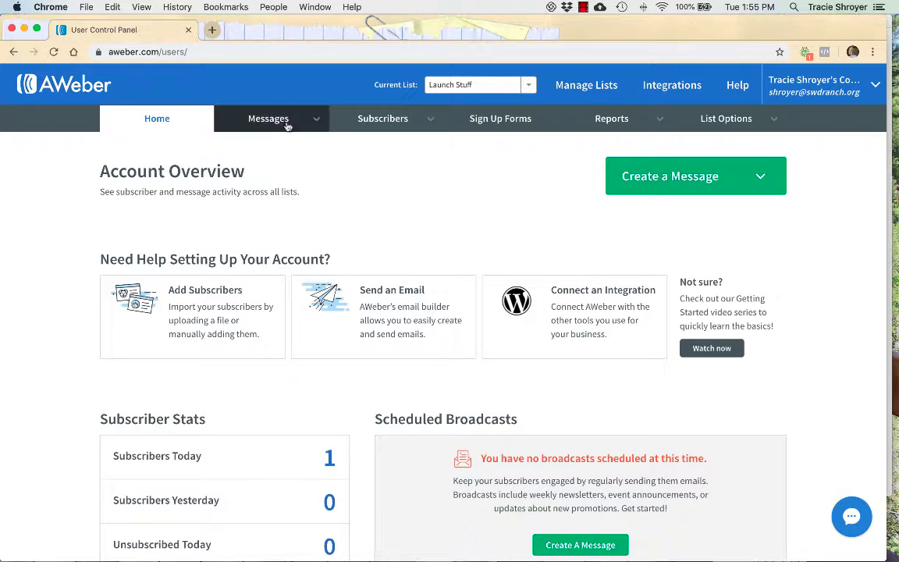
mouse_move(281, 121)
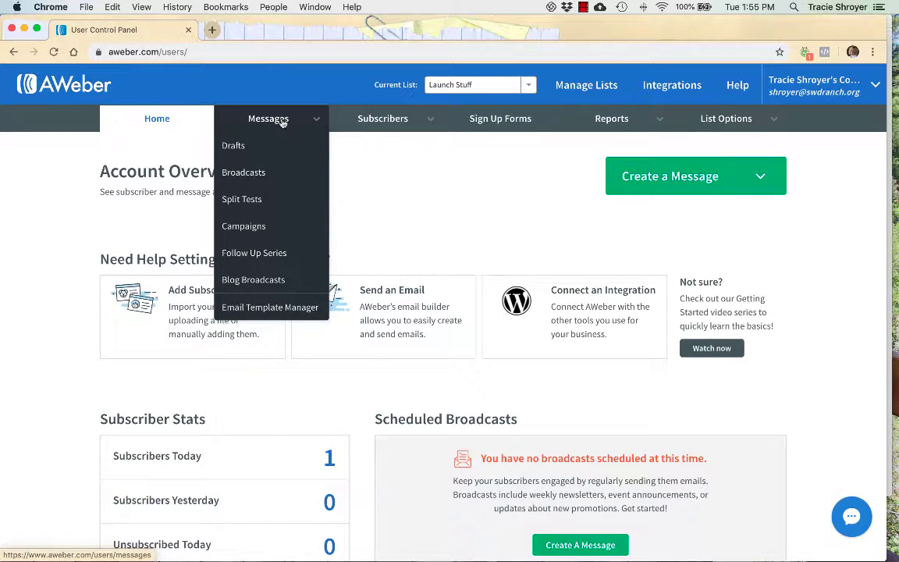
left_click(634, 178)
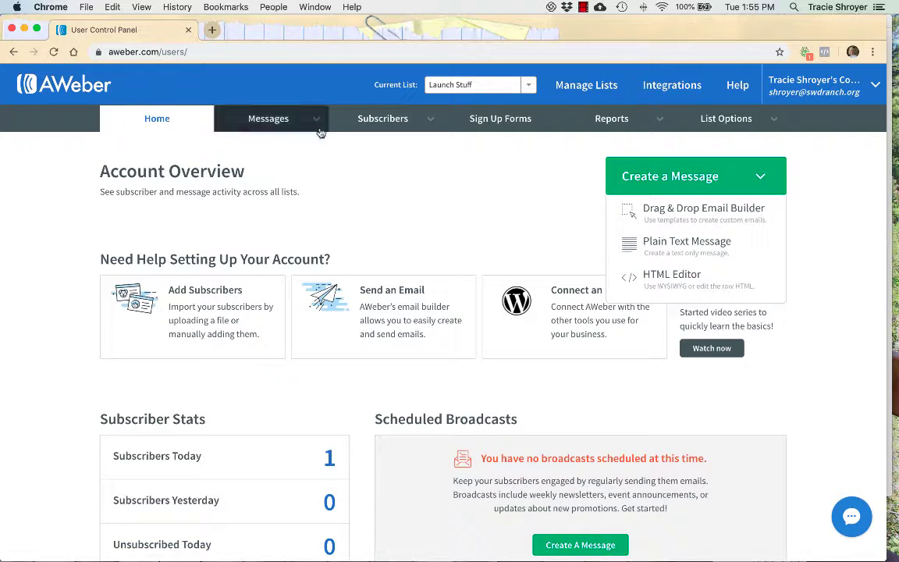
left_click(270, 118)
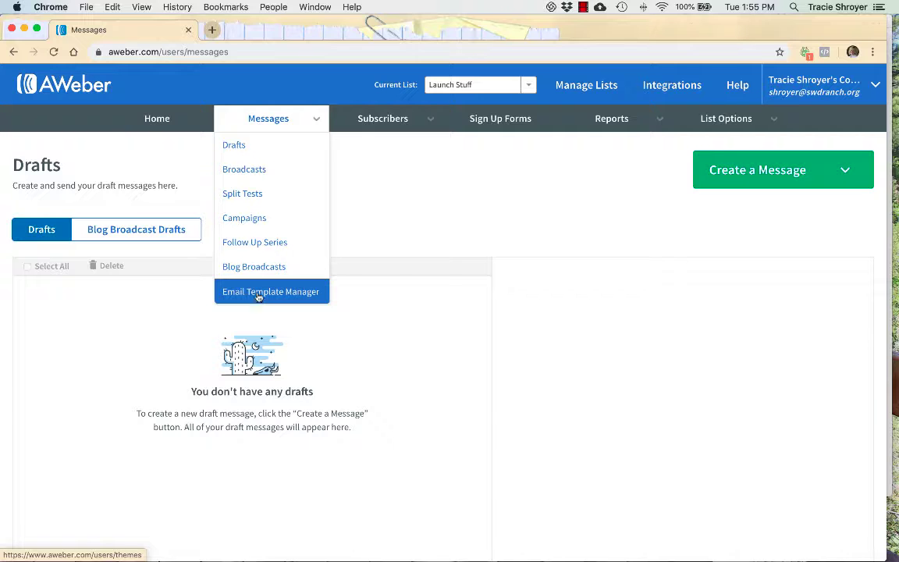
left_click(281, 173)
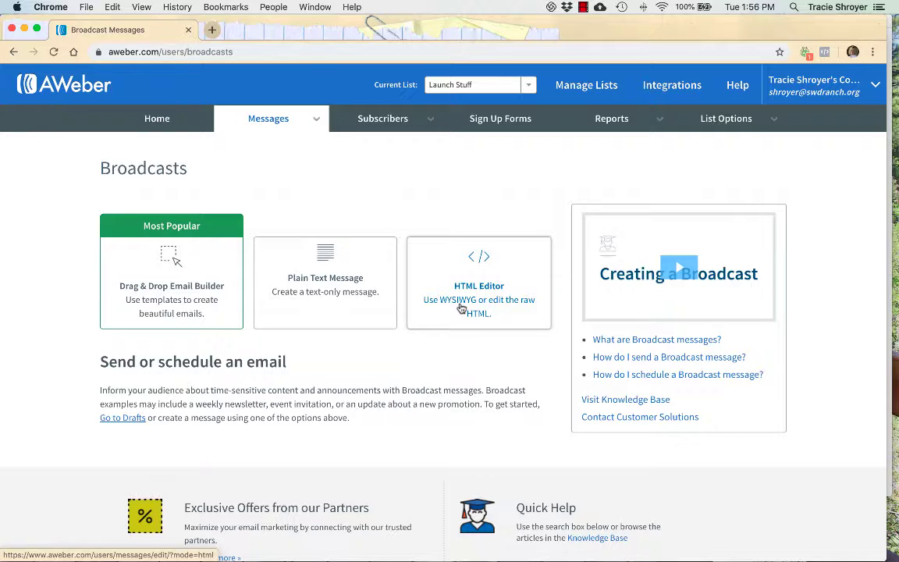
Start a Drag & Drop email and add a headline block reading 'Headline' above the opening heading.
left_click(177, 289)
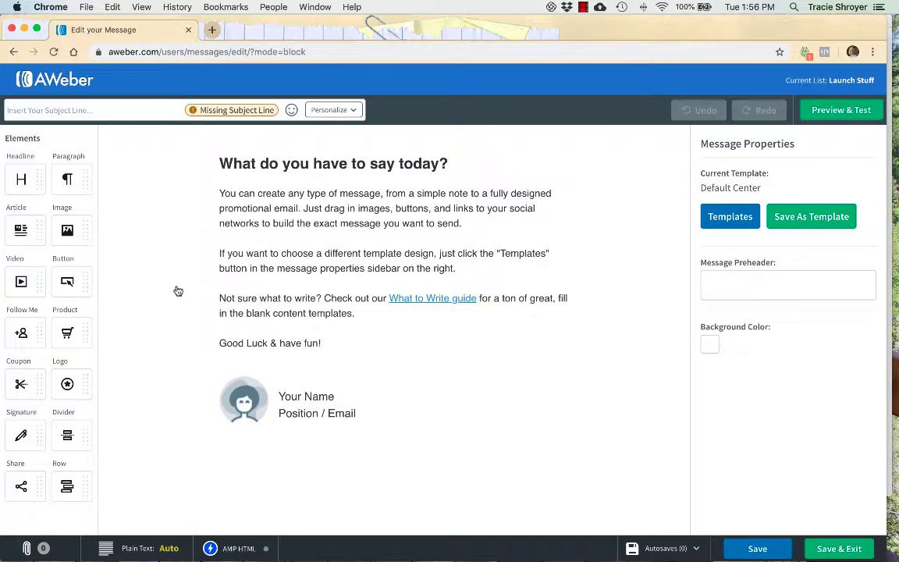
left_click_drag(29, 176, 371, 158)
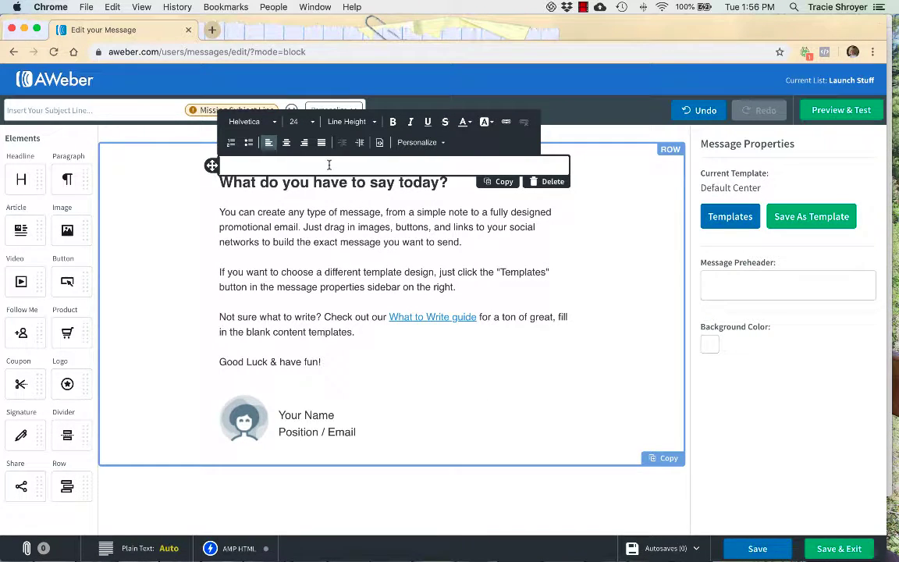
type("Headline")
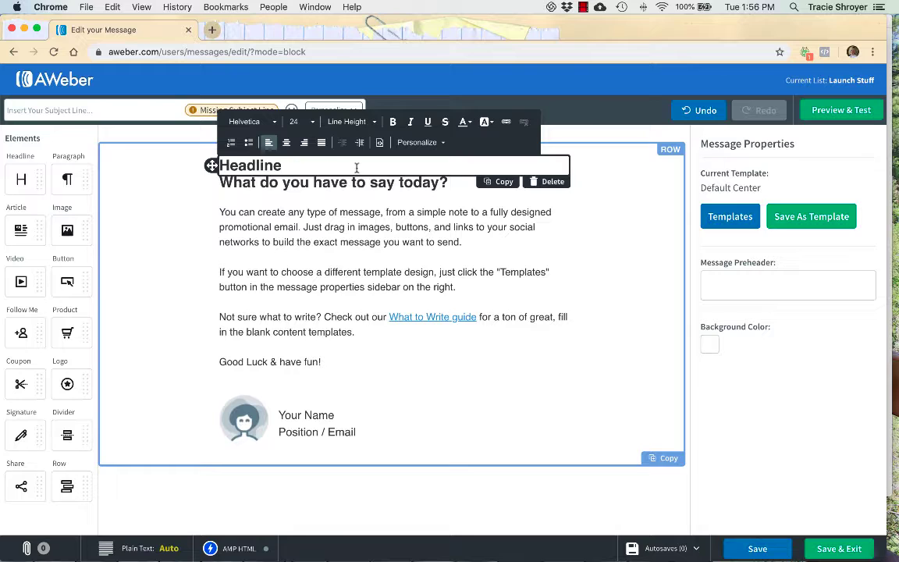
Format the Headline at size 32, colour #C92020 and italic, and centre the row vertically.
triple_click(320, 165)
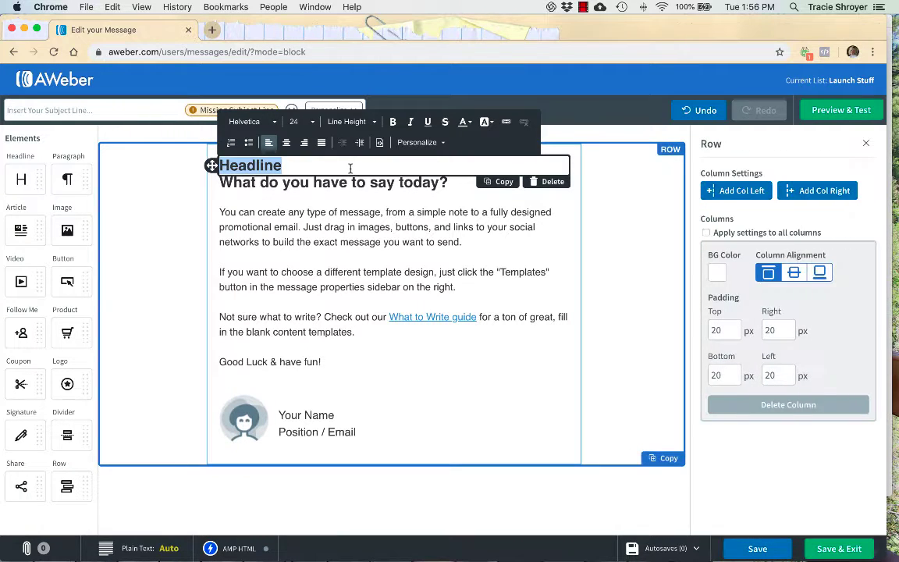
left_click(305, 123)
scroll(299, 226, "down", 3)
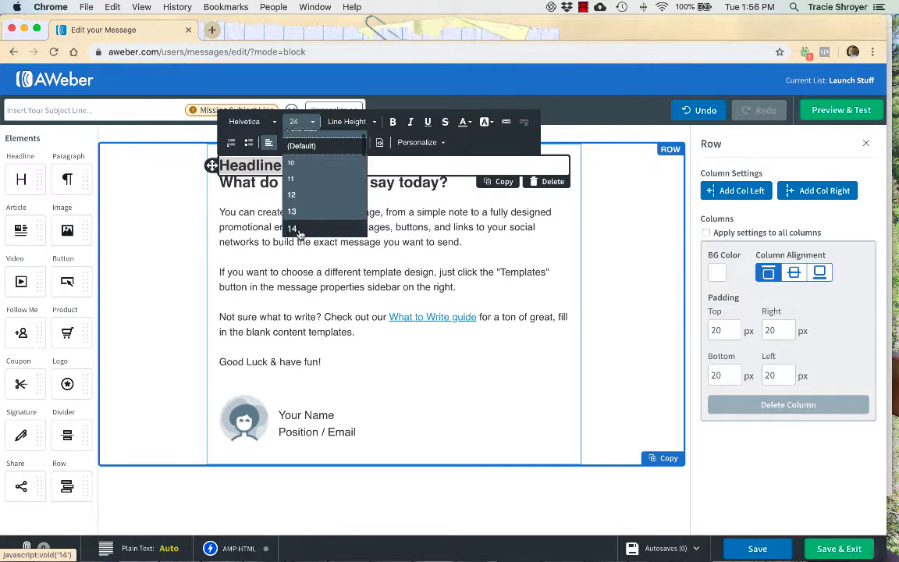
scroll(299, 227, "down", 3)
left_click(299, 210)
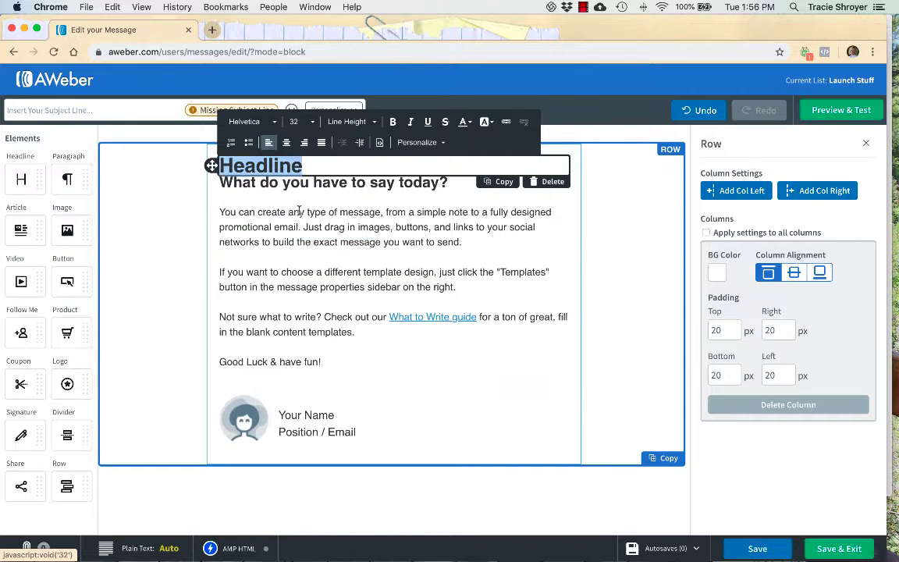
left_click(472, 124)
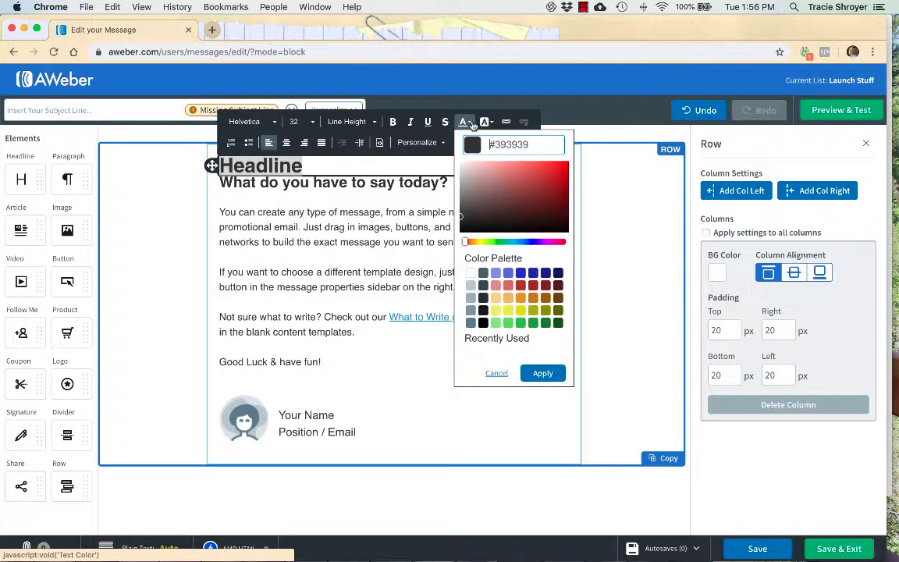
left_click(539, 199)
left_click(551, 179)
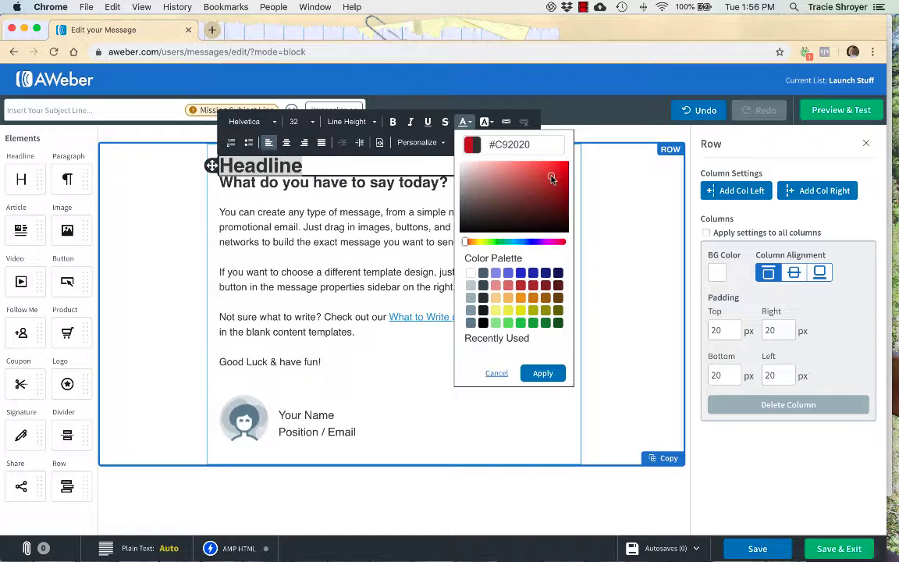
left_click(542, 373)
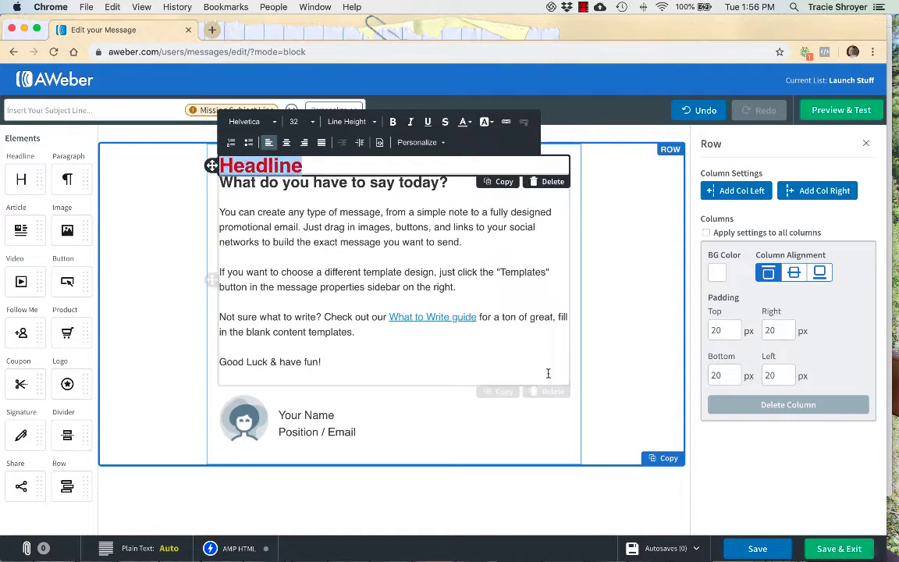
left_click(411, 122)
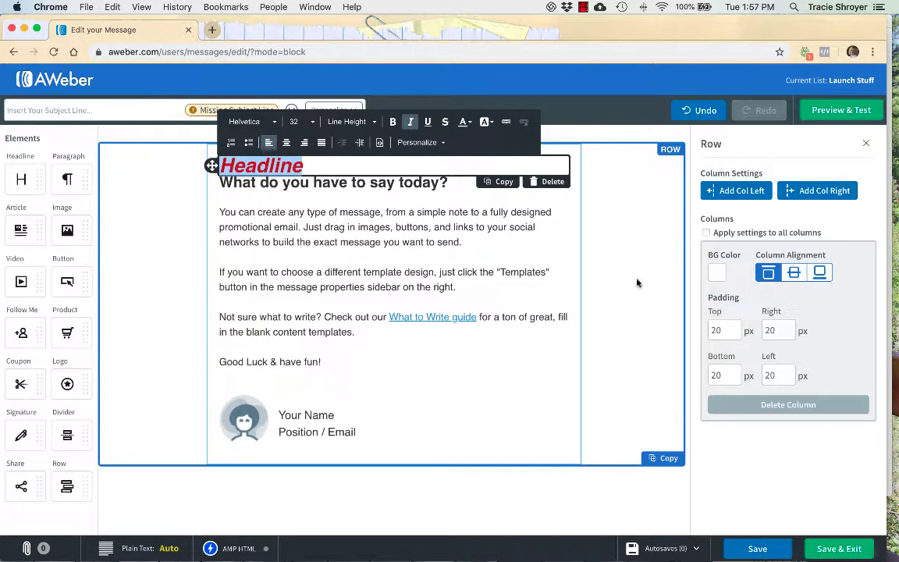
left_click(794, 274)
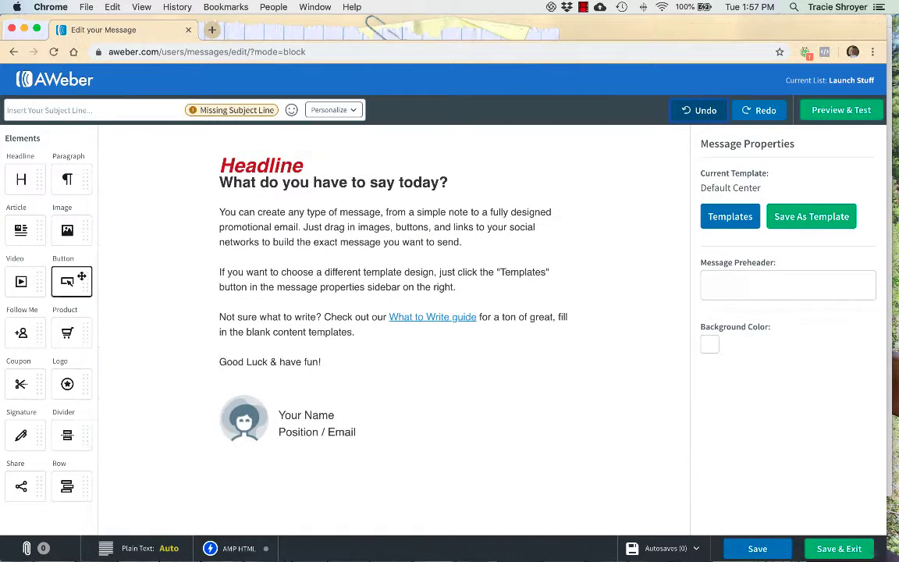
Delete the last two closing paragraphs of the body text.
left_click_drag(67, 230, 88, 256)
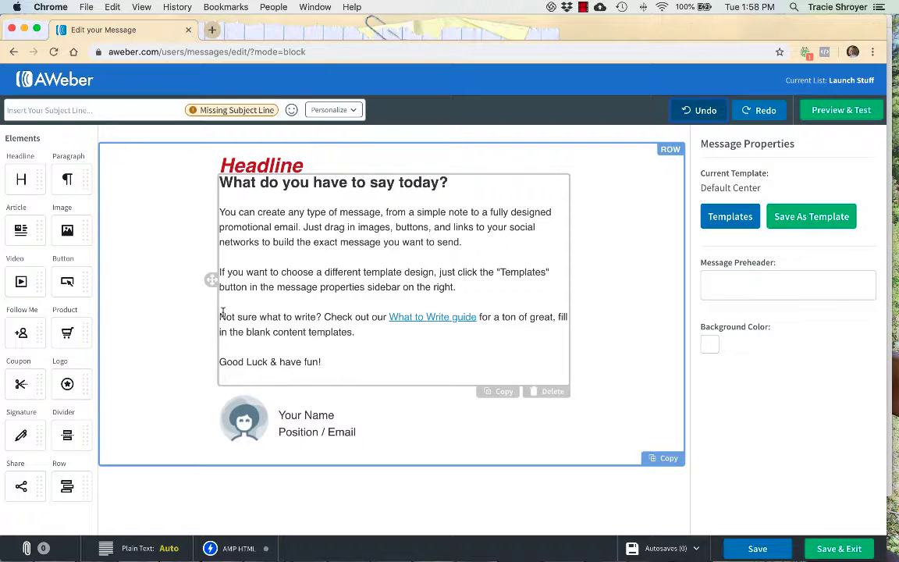
left_click_drag(219, 317, 342, 371)
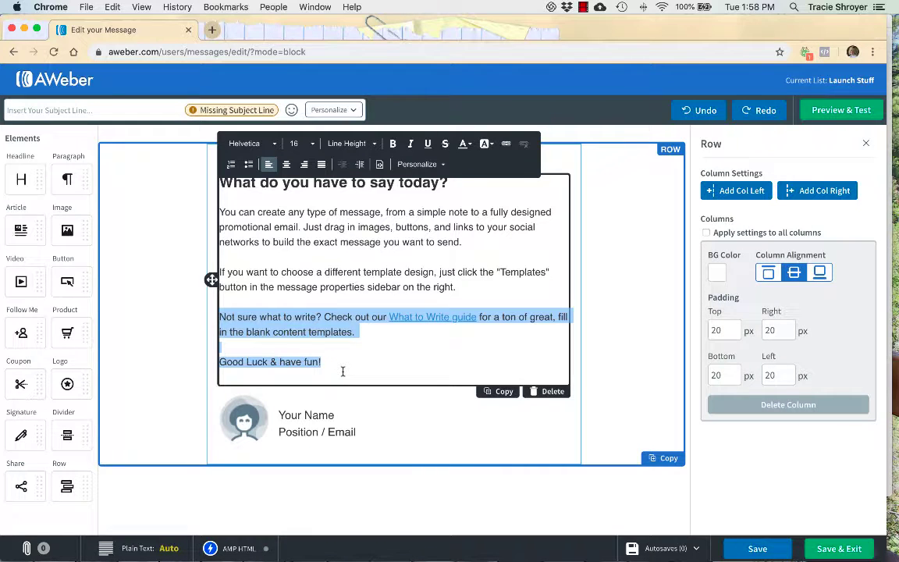
key("BackSpace")
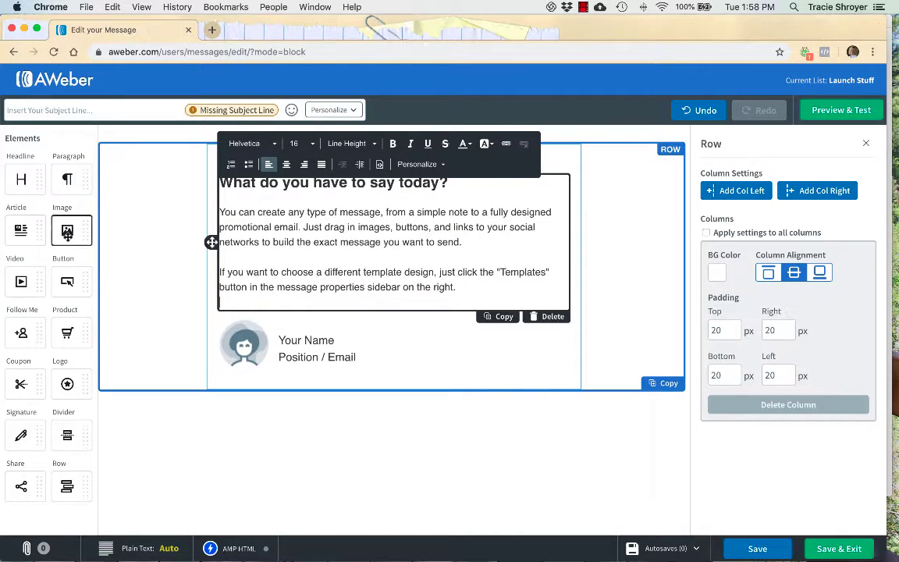
Add an image placeholder and a sample article block, then remove the article's image.
left_click_drag(67, 230, 283, 320)
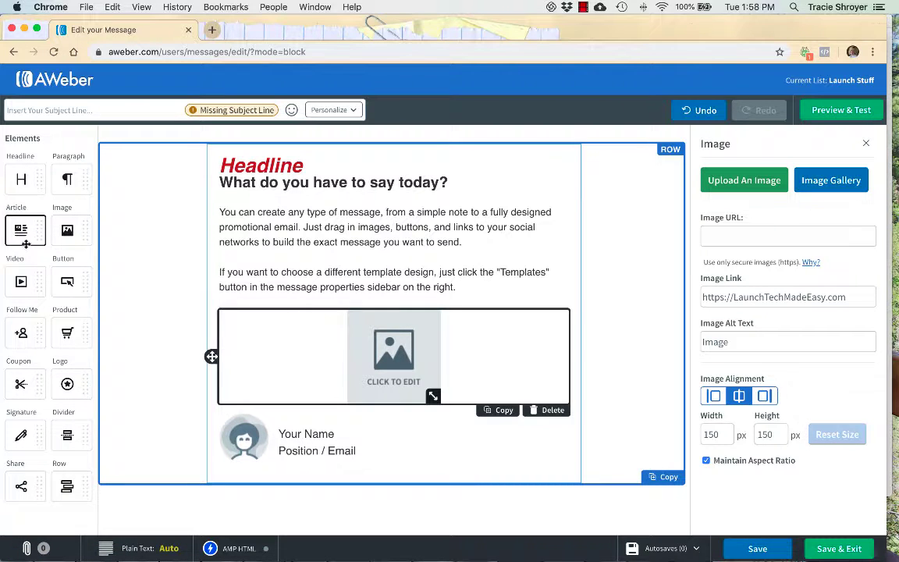
left_click_drag(21, 231, 356, 417)
left_click(291, 460)
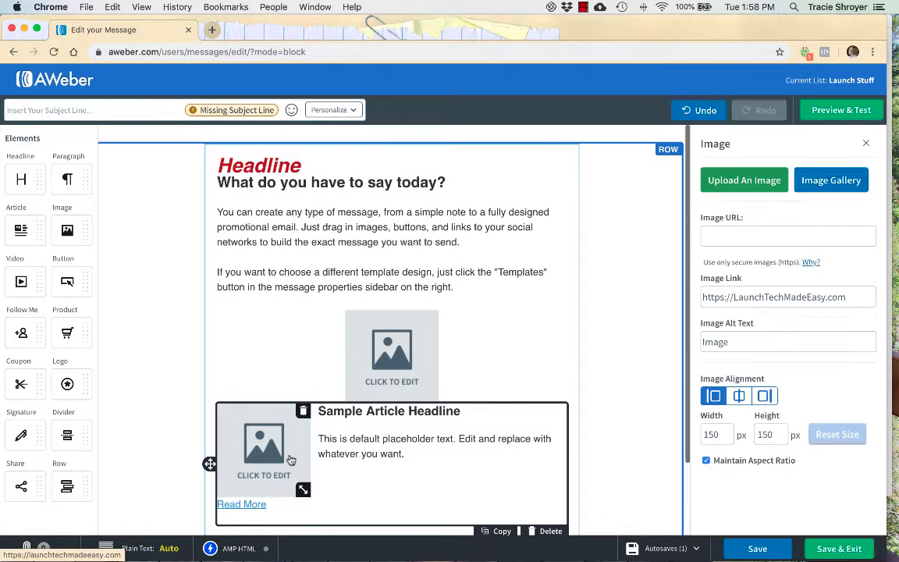
left_click(303, 412)
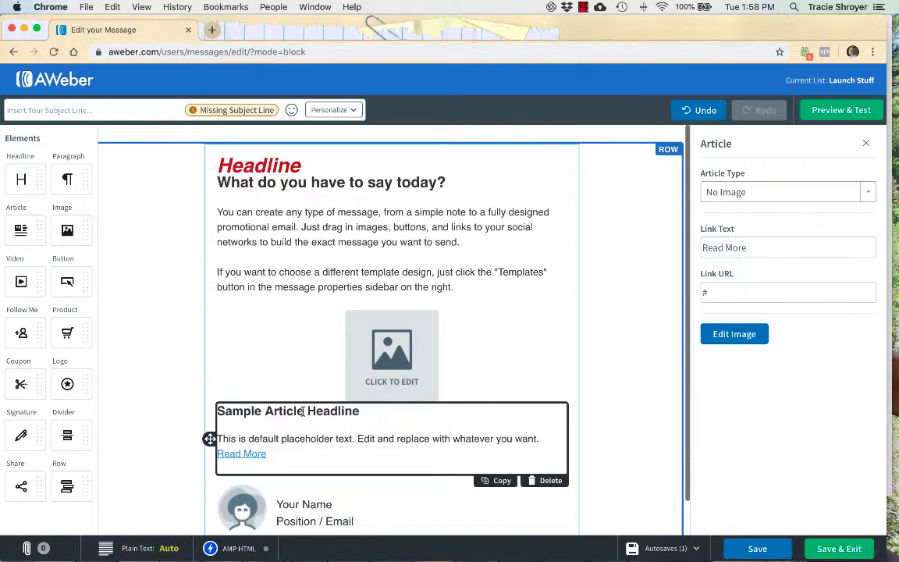
Delete the Sample Article Headline, leaving the article text and Read More link.
left_click(257, 454)
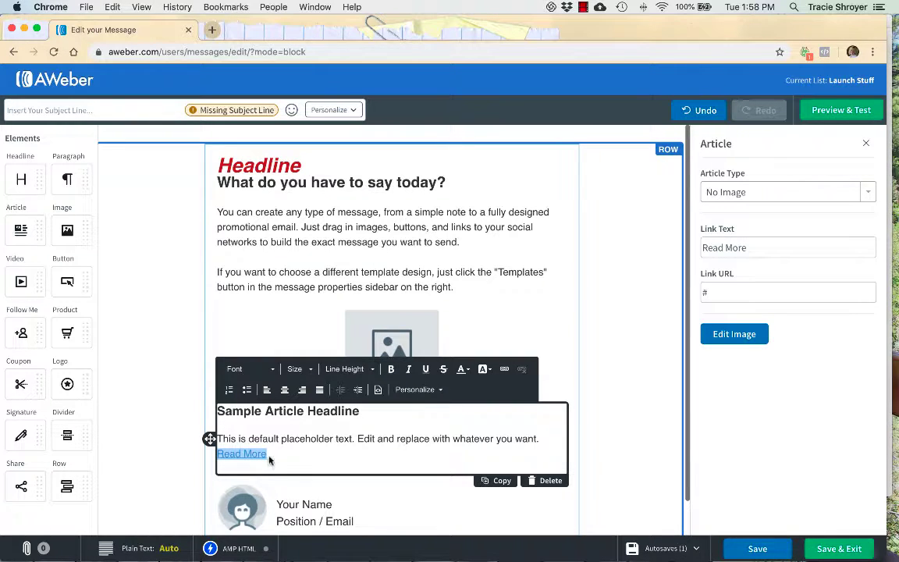
left_click(572, 387)
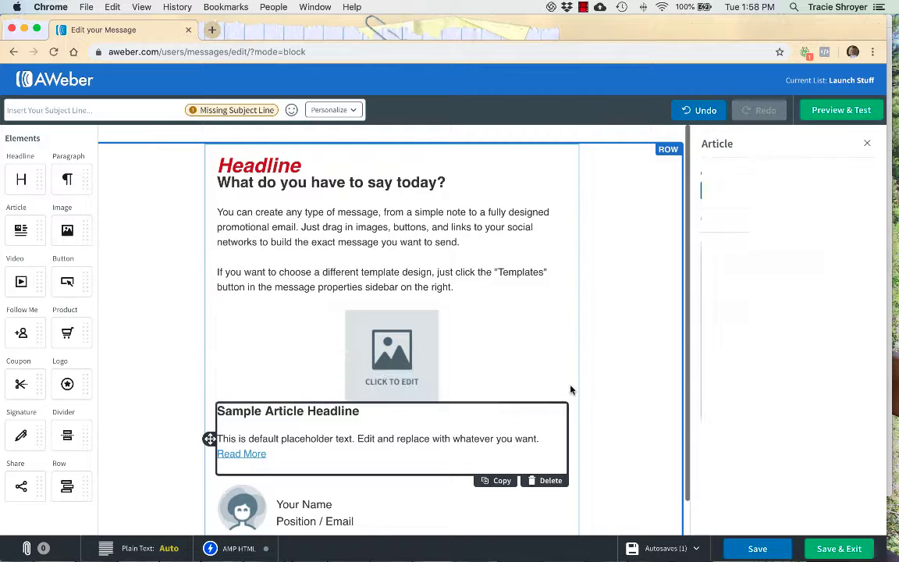
left_click_drag(360, 412, 213, 414)
key("BackSpace")
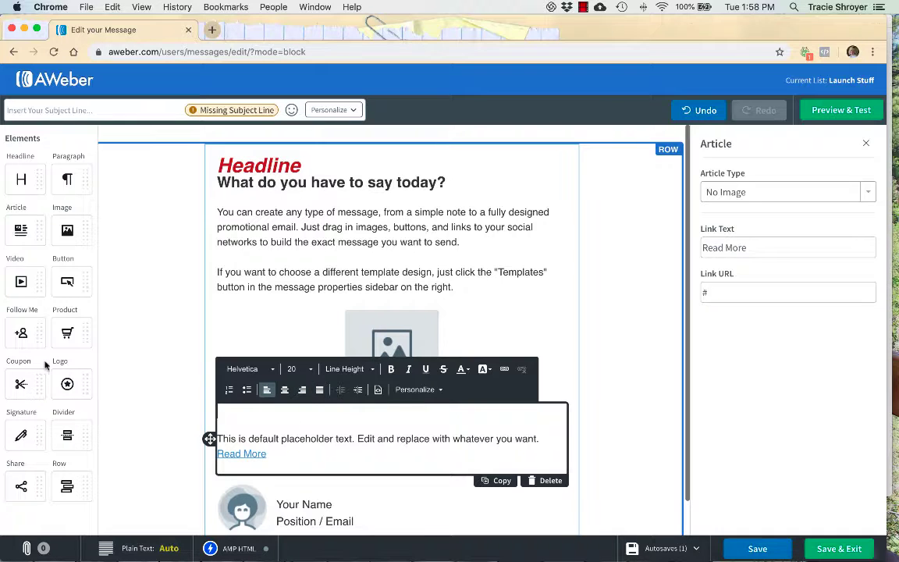
left_click(172, 385)
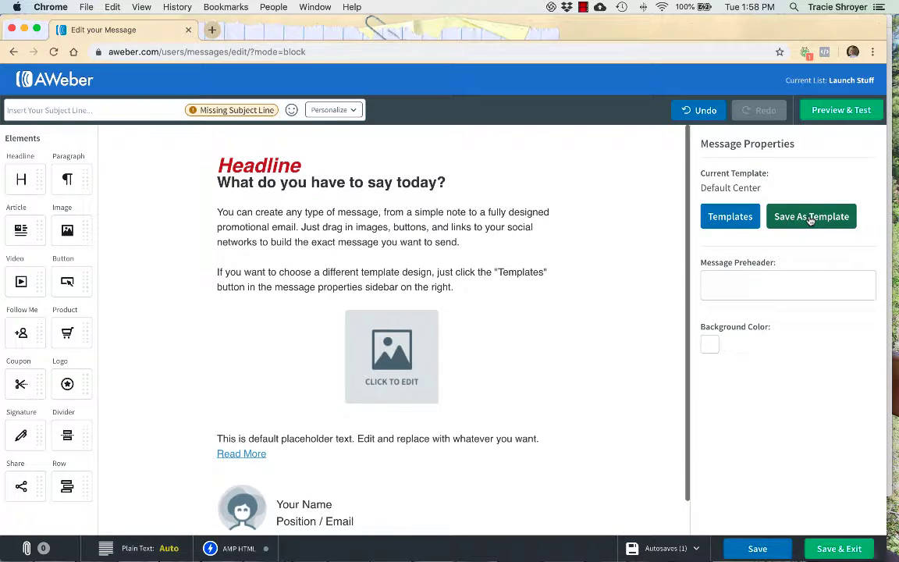
Open the Template Gallery, preview Harold in red, then preview Daisy in teal.
left_click(734, 219)
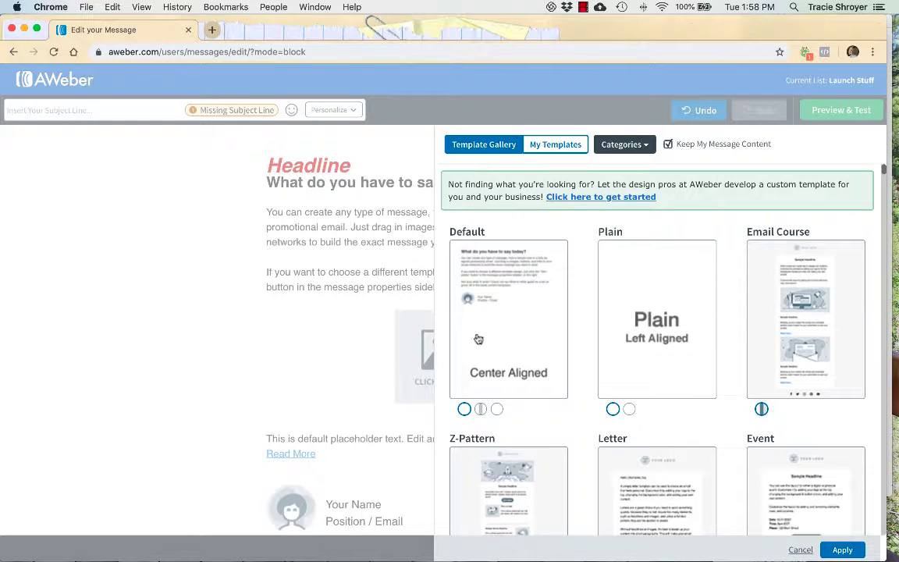
scroll(488, 358, "down", 10)
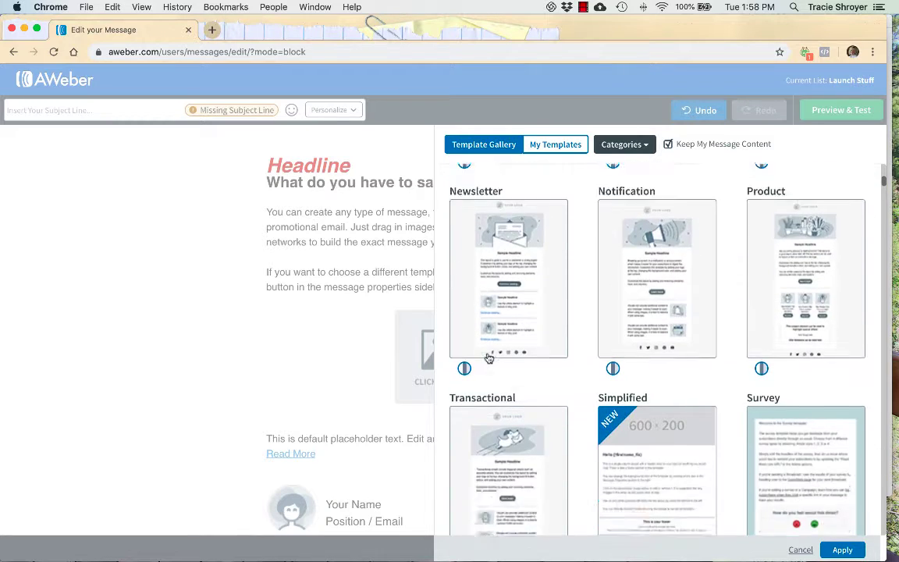
scroll(488, 358, "down", 5)
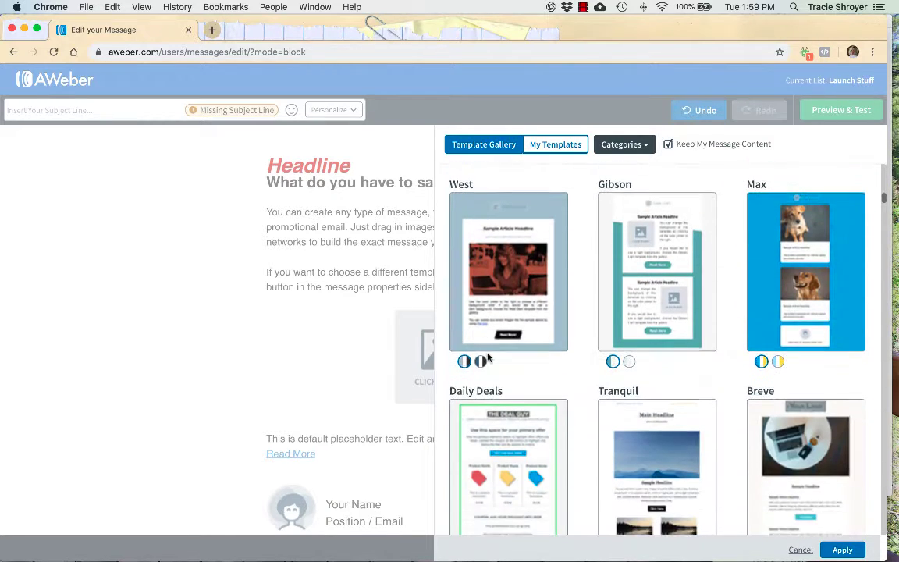
scroll(488, 359, "down", 5)
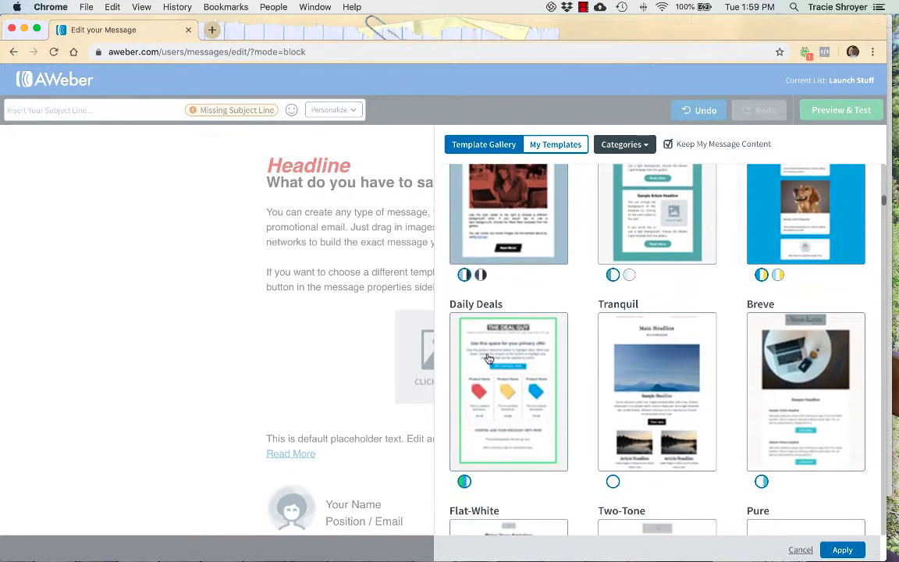
scroll(489, 358, "down", 6)
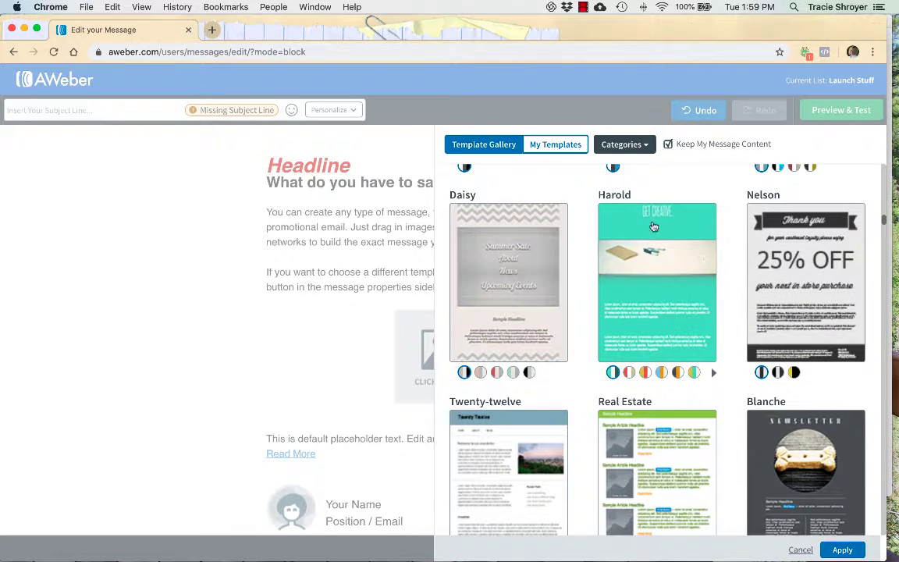
left_click(629, 373)
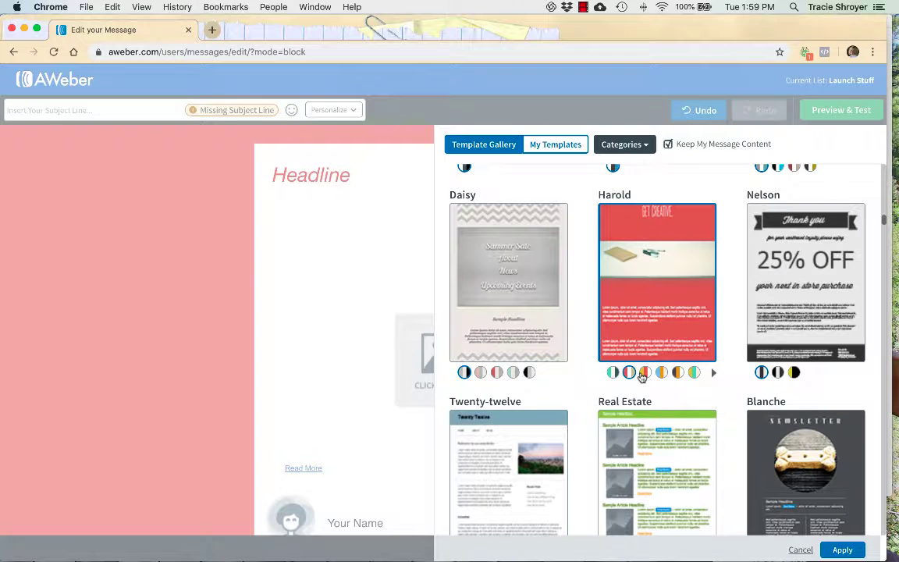
scroll(370, 351, "down", 2)
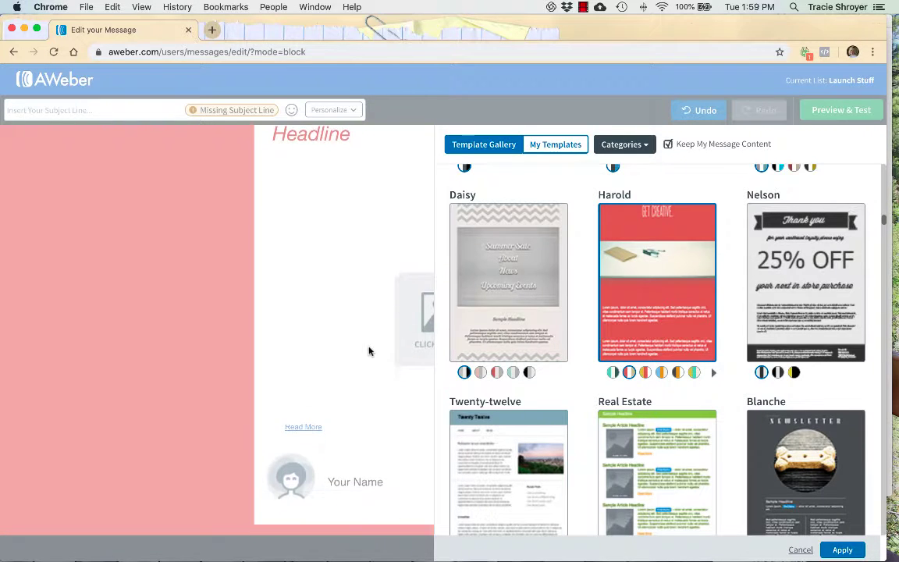
scroll(370, 351, "up", 2)
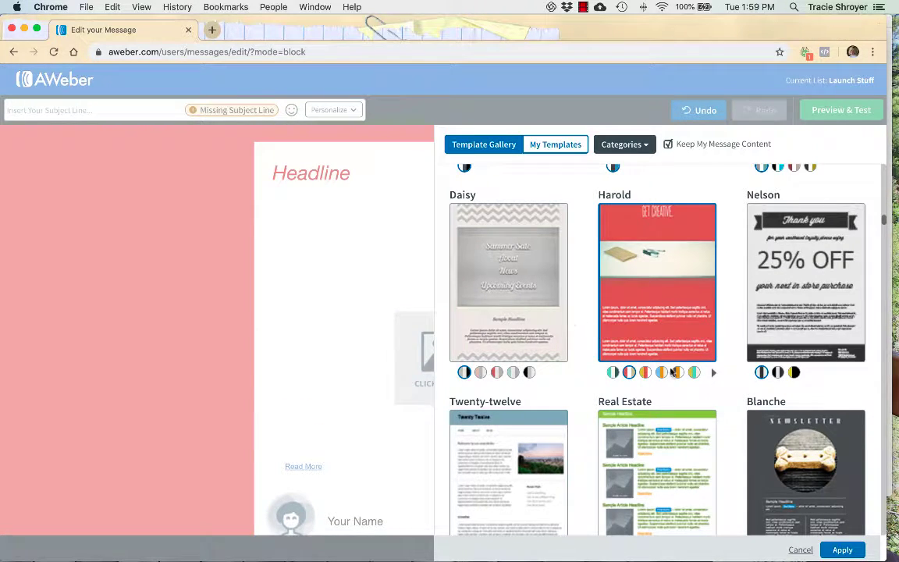
left_click(512, 373)
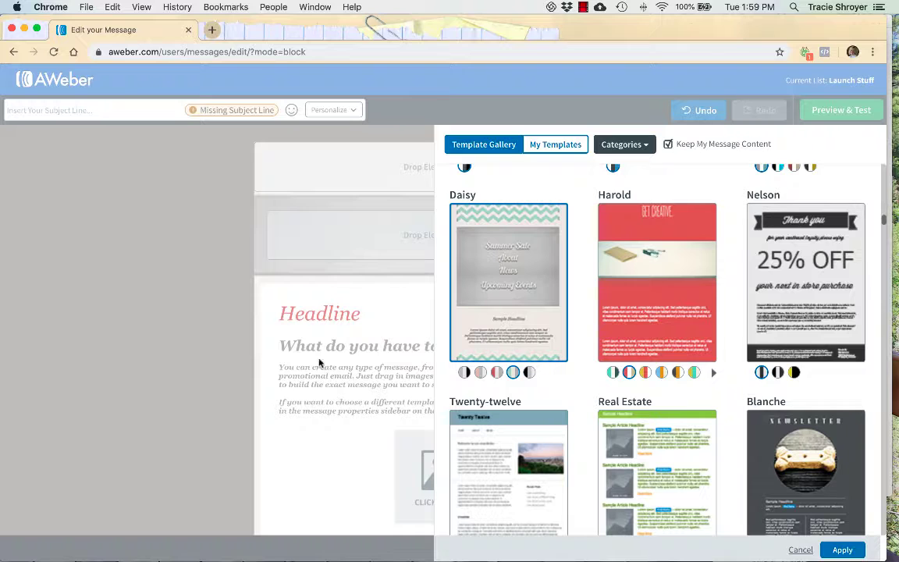
Apply the Daisy Green template and scroll through the restyled message.
left_click(194, 378)
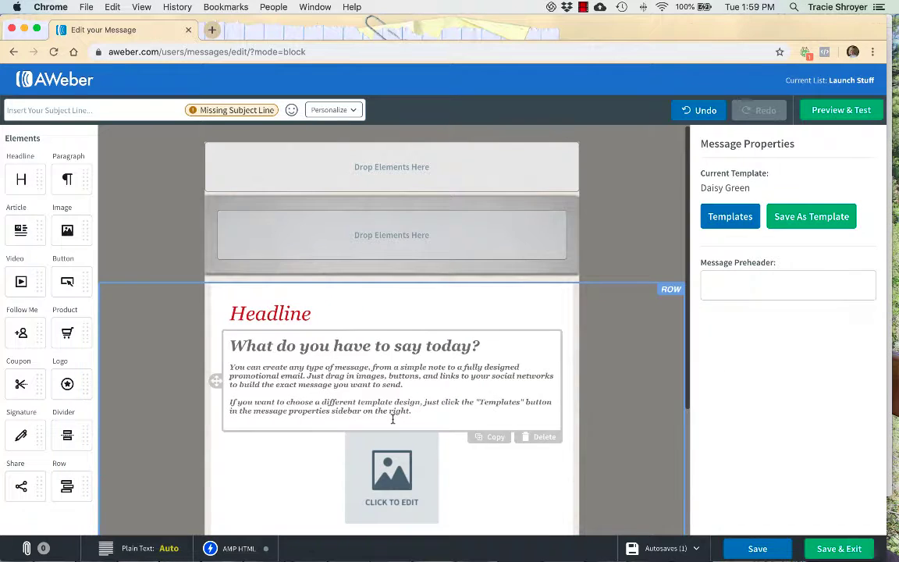
scroll(392, 422, "down", 3)
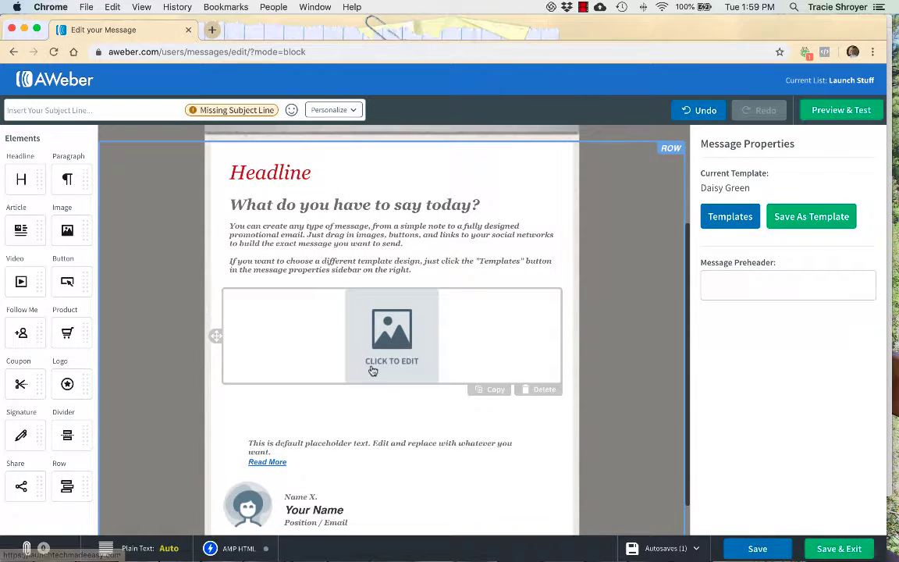
scroll(373, 371, "up", 3)
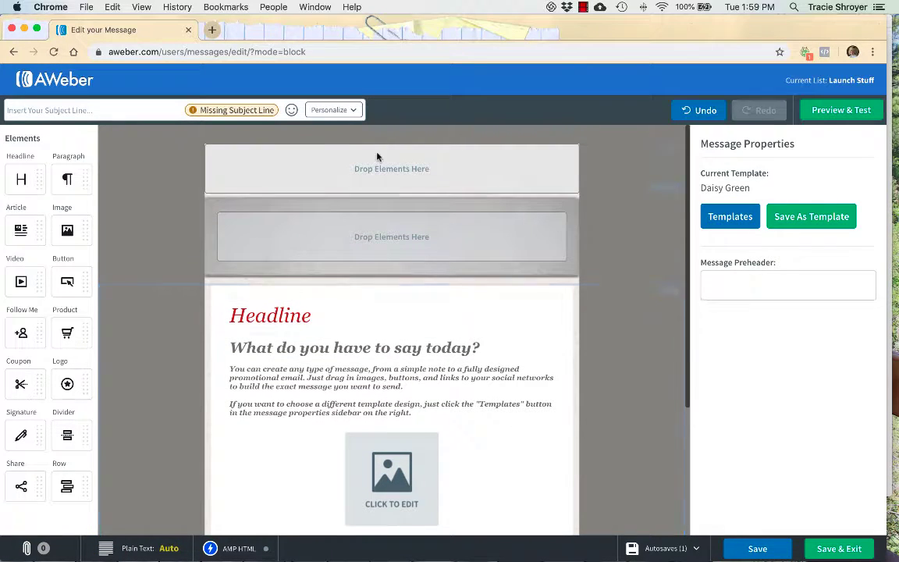
scroll(356, 195, "down", 4)
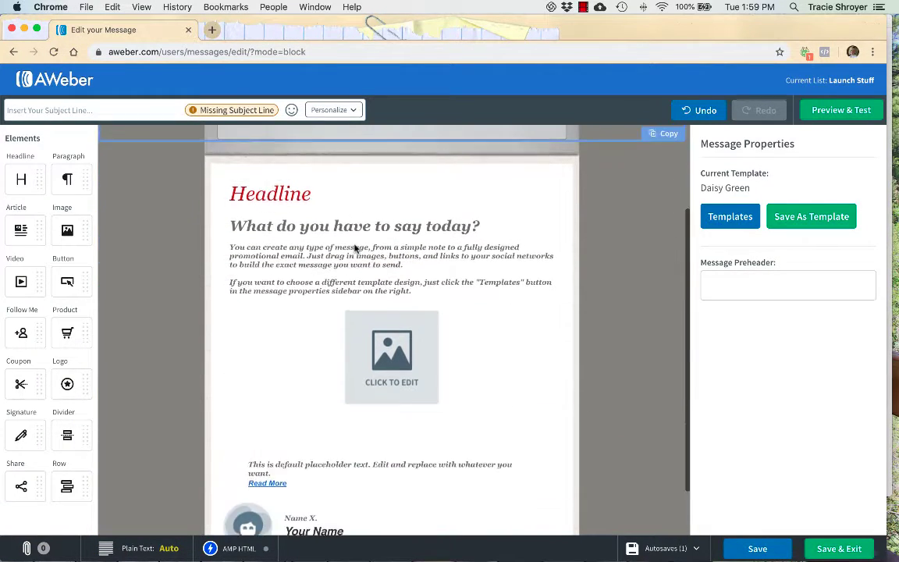
scroll(363, 212, "up", 4)
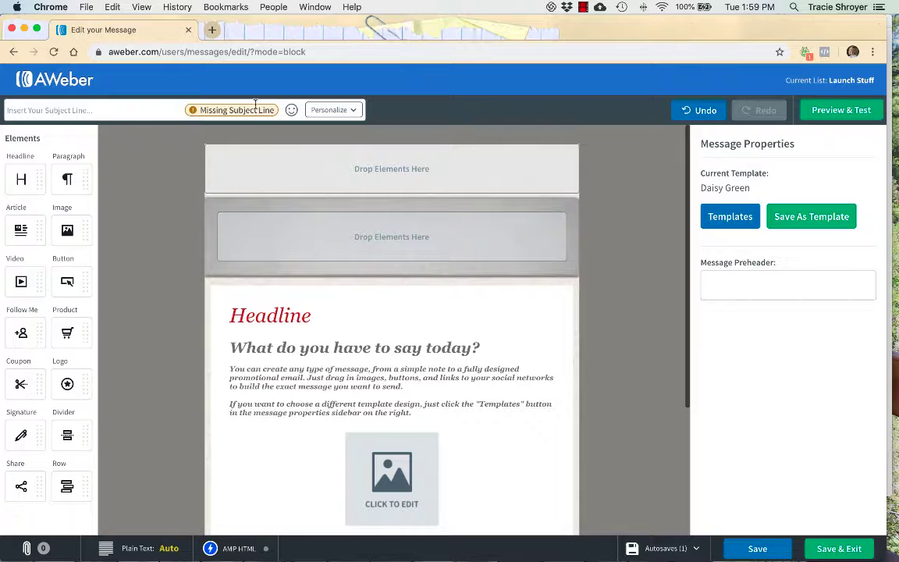
Enter the subject 'Test email', insert a First Name tag, then backspace the tag away.
left_click(142, 110)
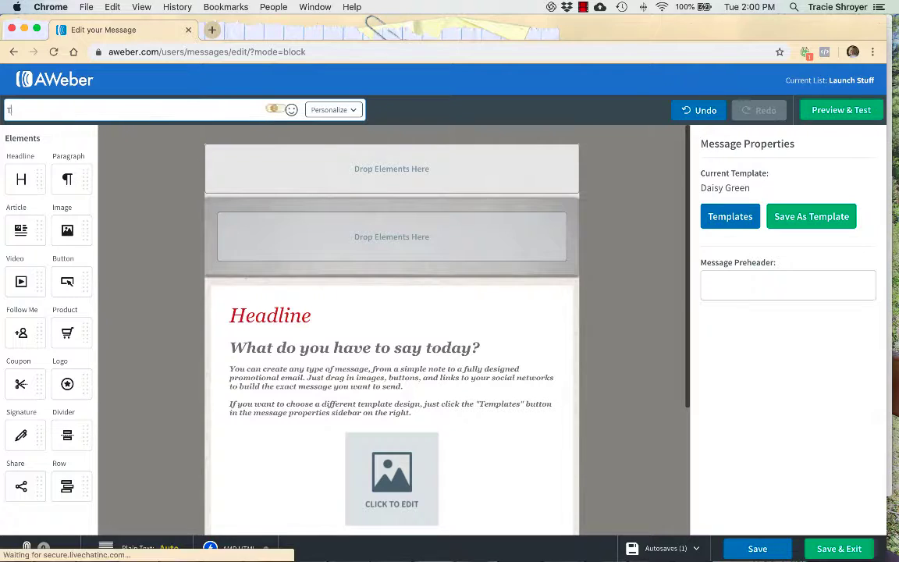
type("Test email")
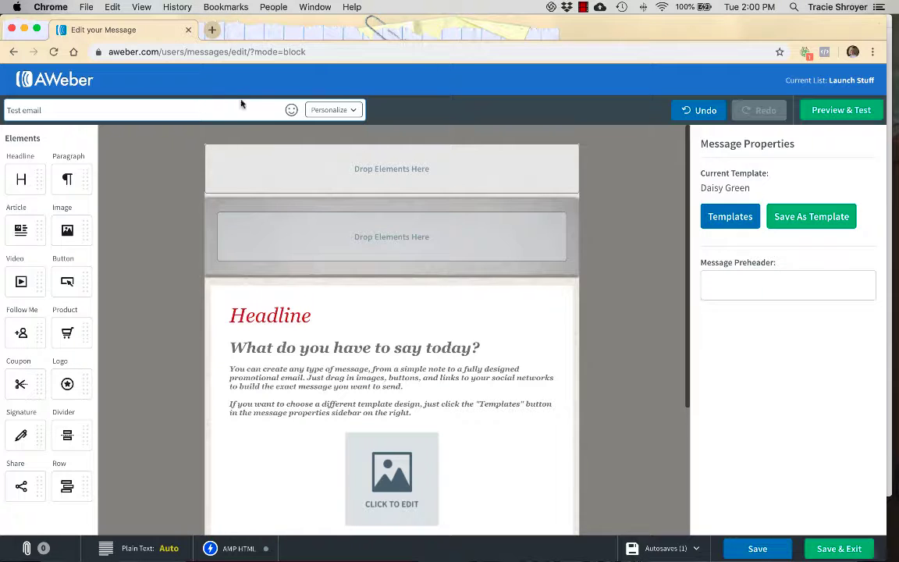
left_click(359, 111)
left_click(343, 129)
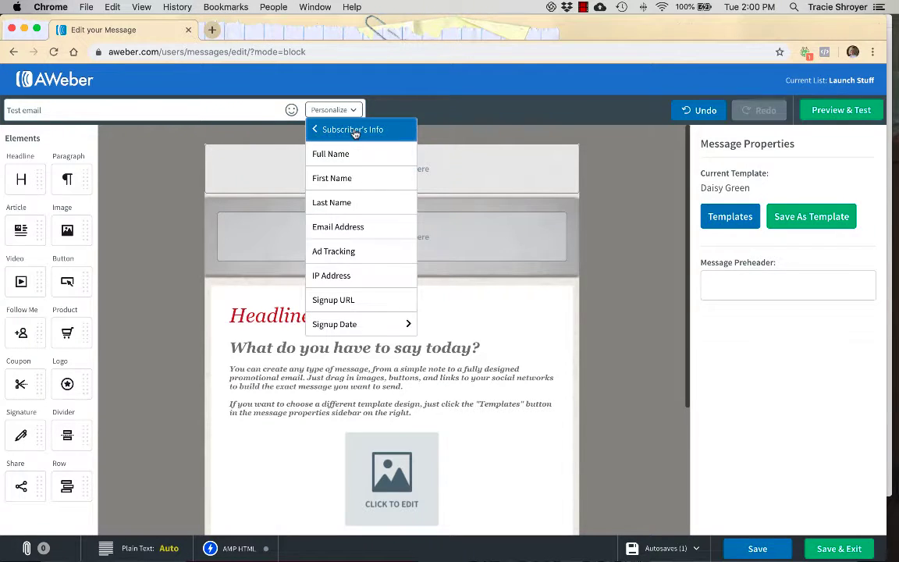
left_click(345, 178)
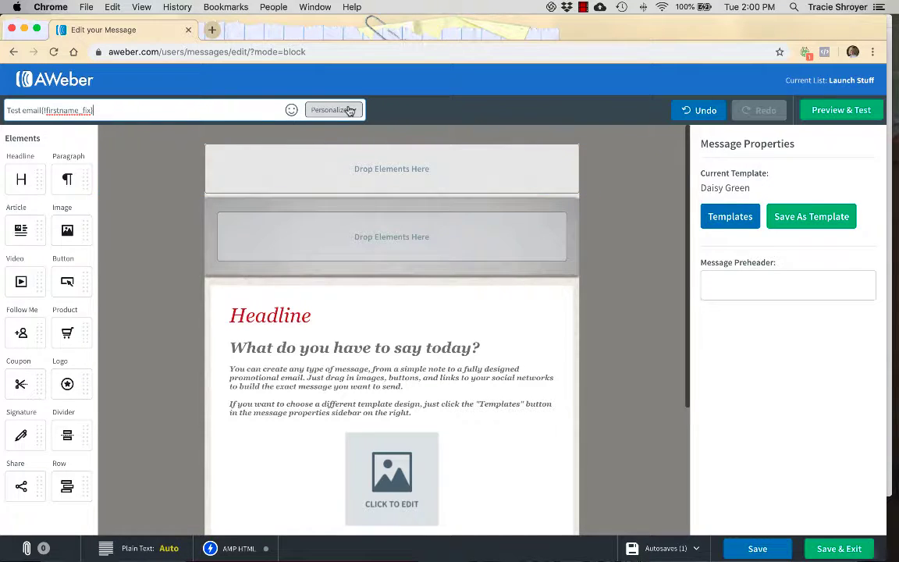
key("BackSpace")
key("BackSpace")
key("BackSpace")
key("BackSpace")
key("BackSpace")
key("BackSpace")
key("BackSpace")
key("BackSpace")
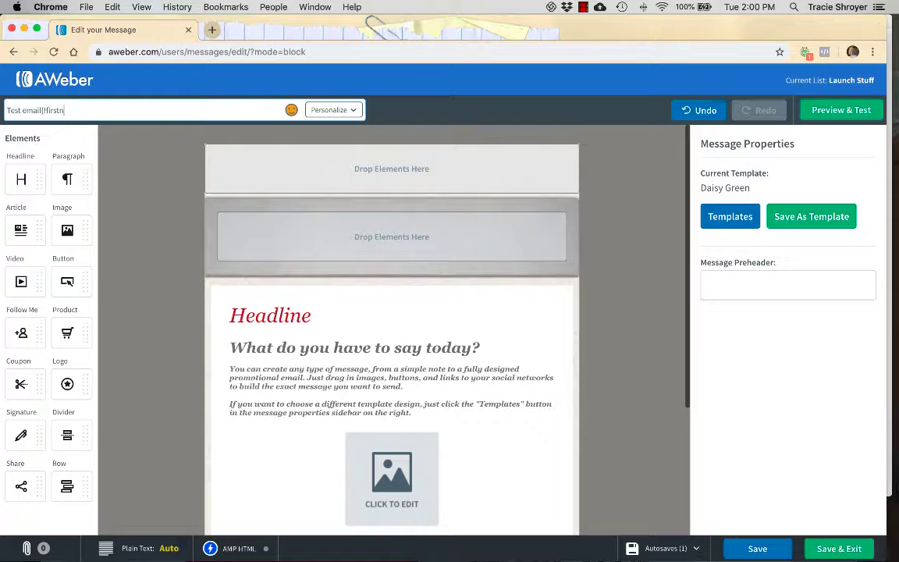
key("BackSpace")
Check the Test email in desktop and phone previews, then save it.
left_click(833, 110)
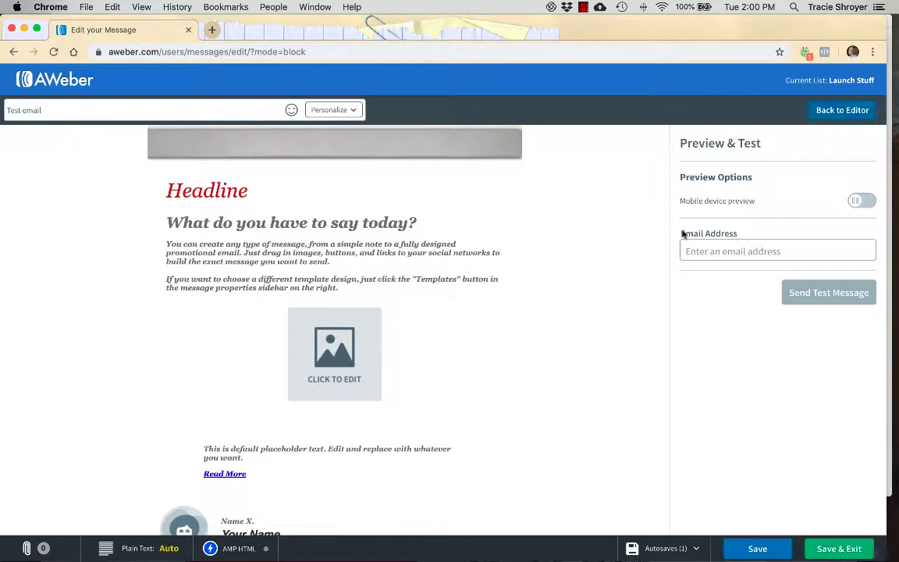
scroll(654, 277, "down", 5)
scroll(654, 277, "up", 3)
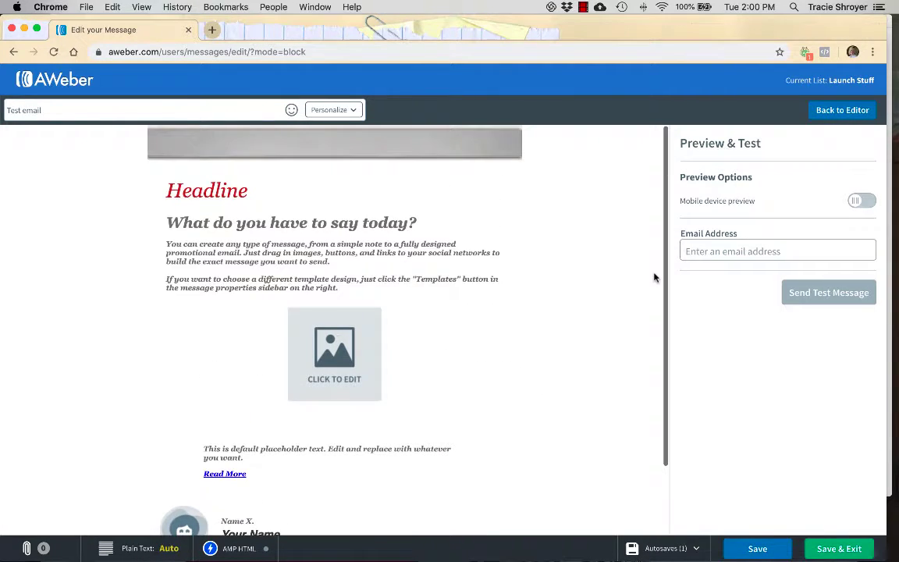
scroll(654, 277, "down", 3)
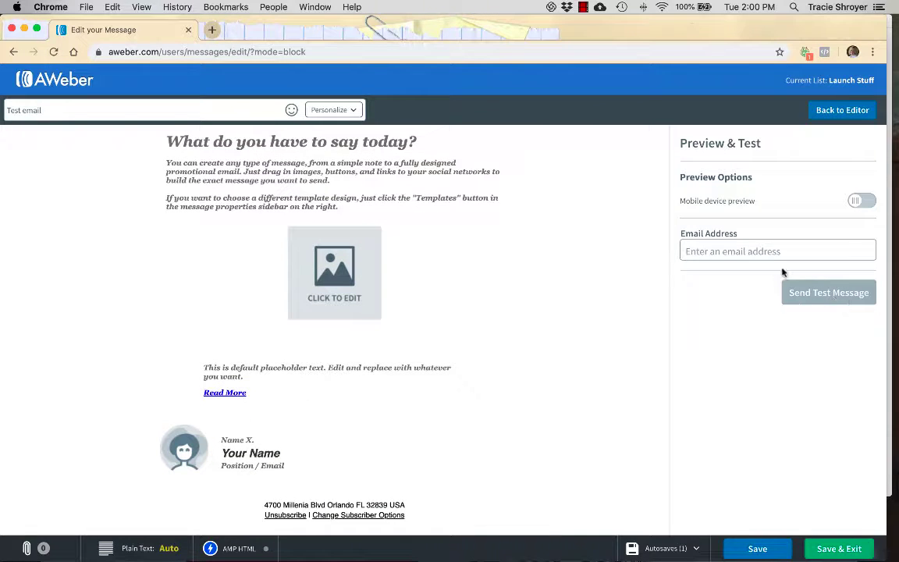
left_click(756, 253)
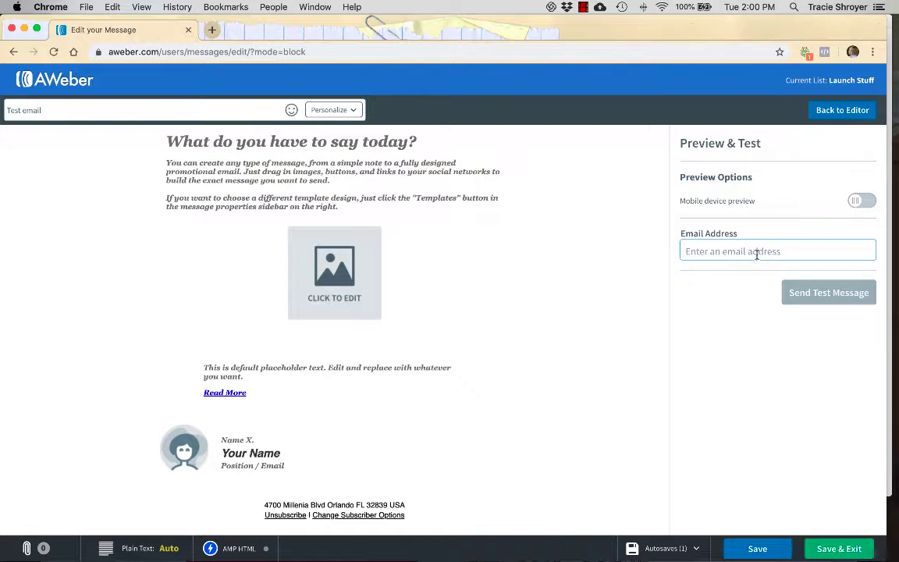
left_click(863, 202)
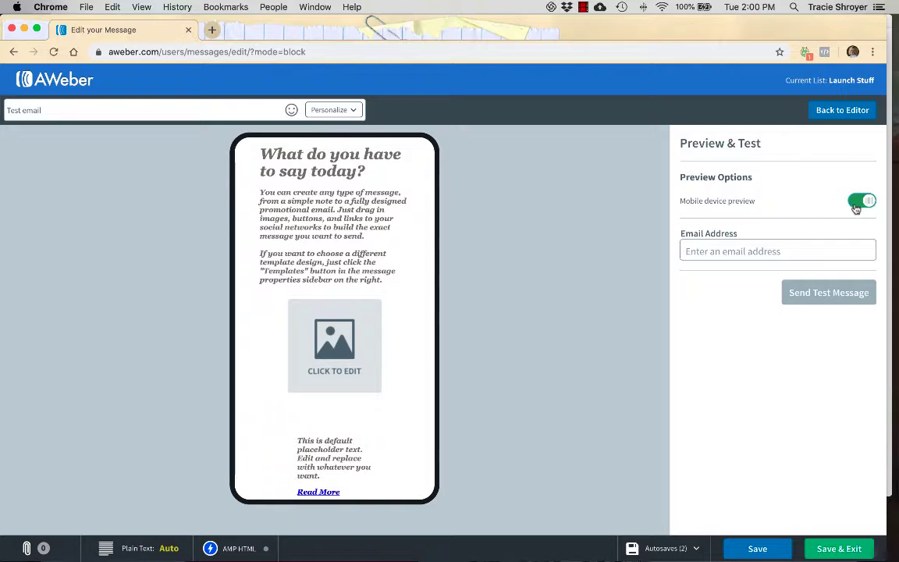
left_click(863, 201)
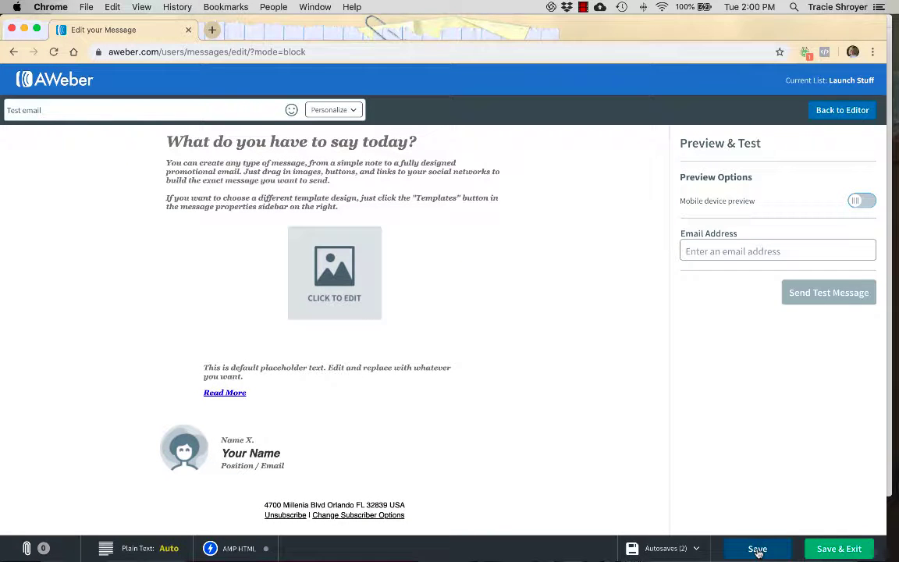
left_click(757, 550)
Save and exit the editor, then show Send Options for the Test email draft.
left_click(832, 549)
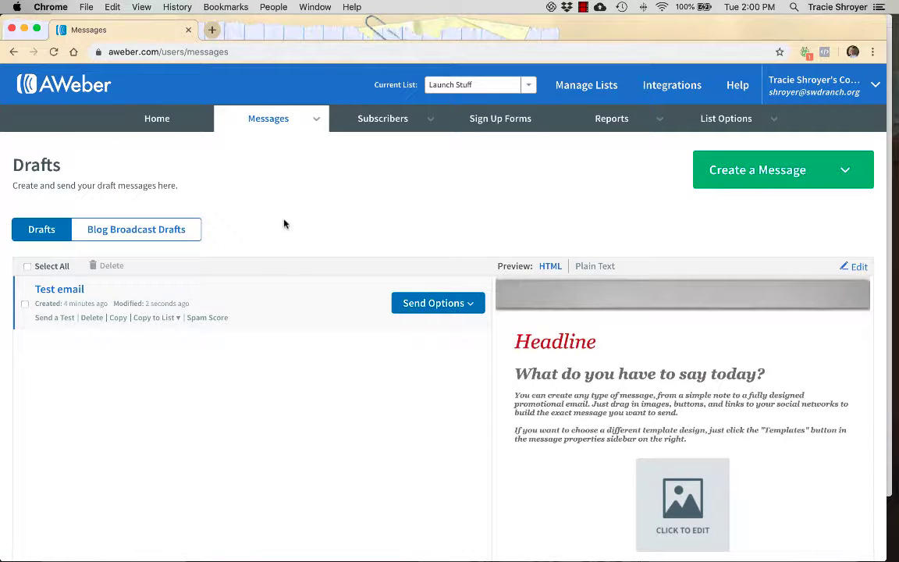
scroll(97, 248, "down", 3)
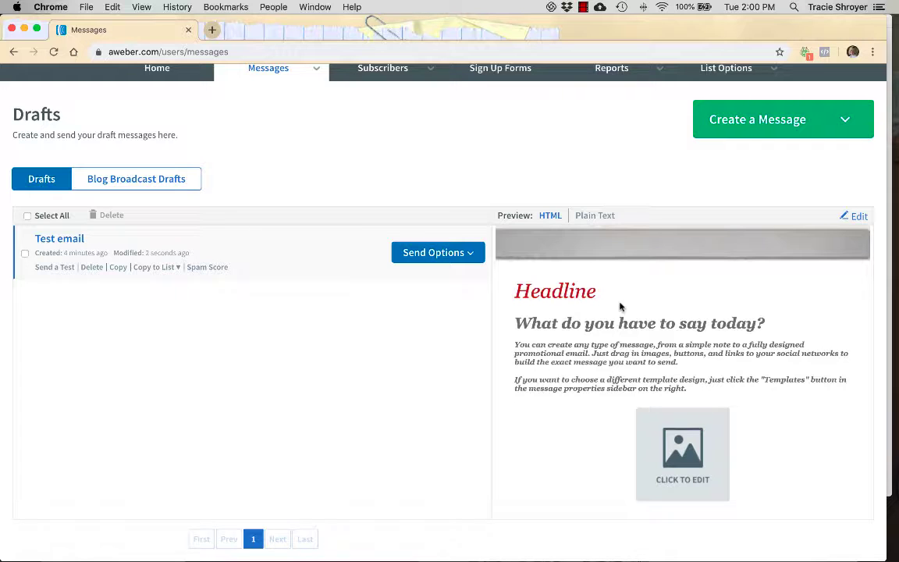
scroll(622, 306, "down", 1)
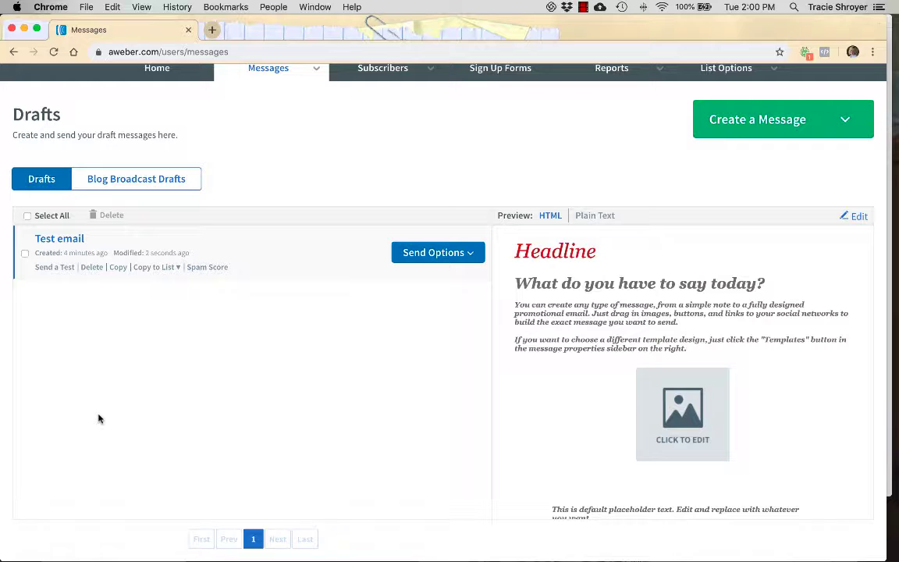
left_click(411, 252)
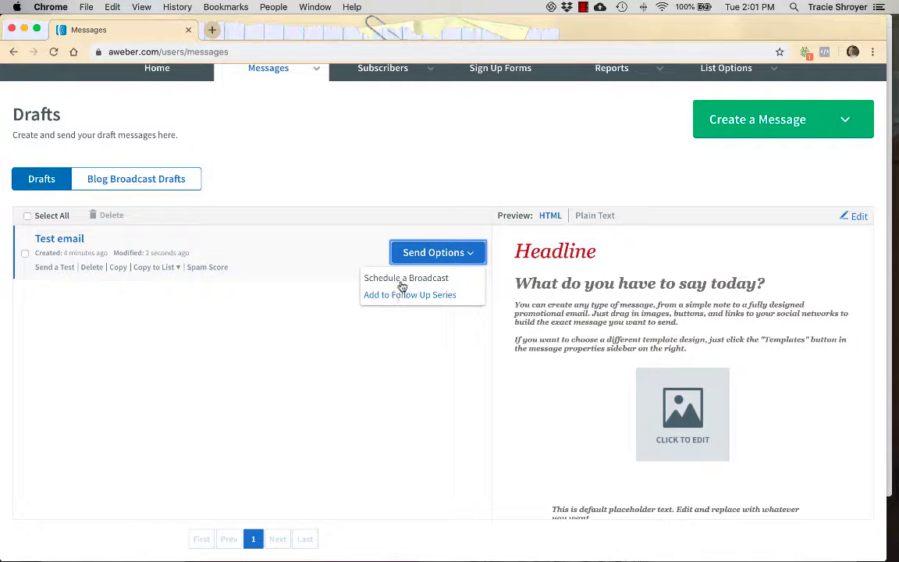
Choose Schedule a Broadcast for Test email and review its Broadcast Settings.
left_click(401, 281)
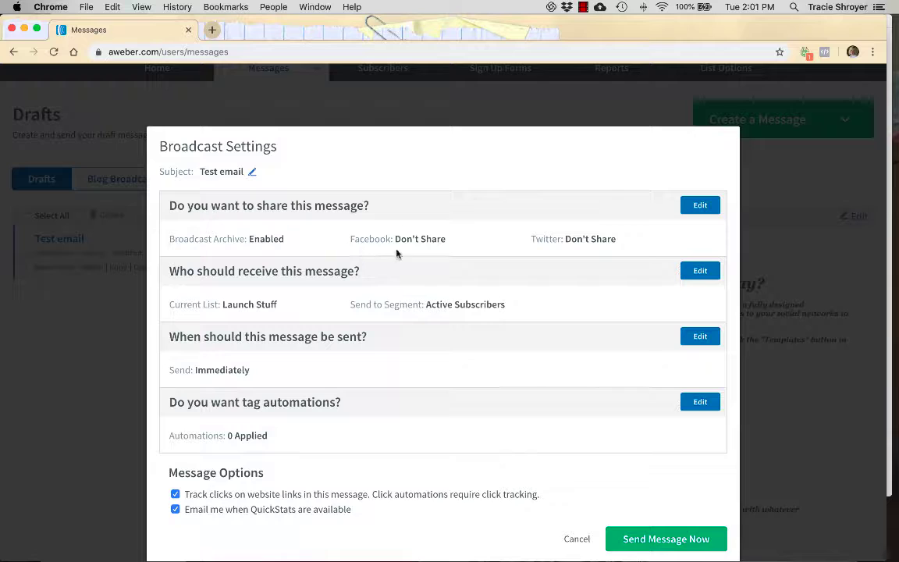
scroll(502, 305, "down", 1)
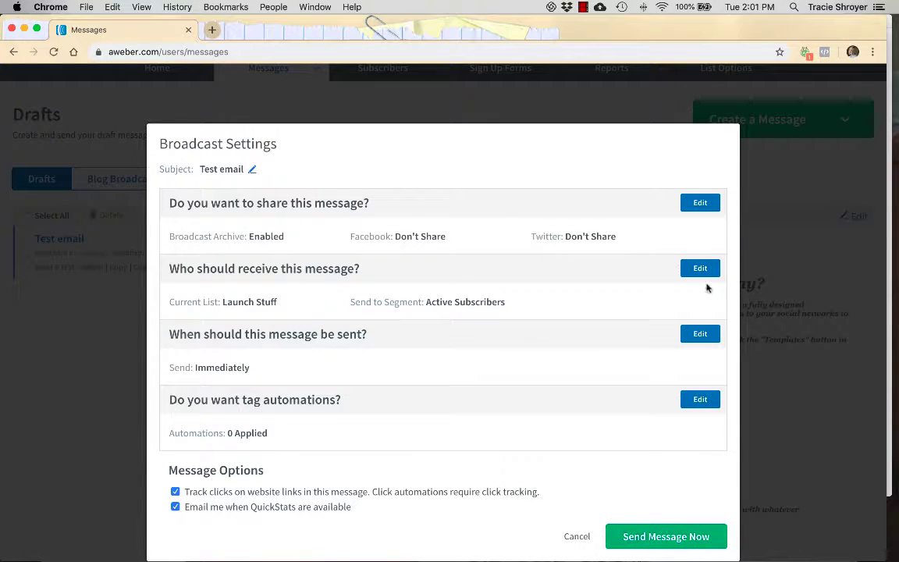
Set the send time to Thu, Oct 31, 2019, 12:00 AM EDT and schedule the broadcast.
left_click(702, 334)
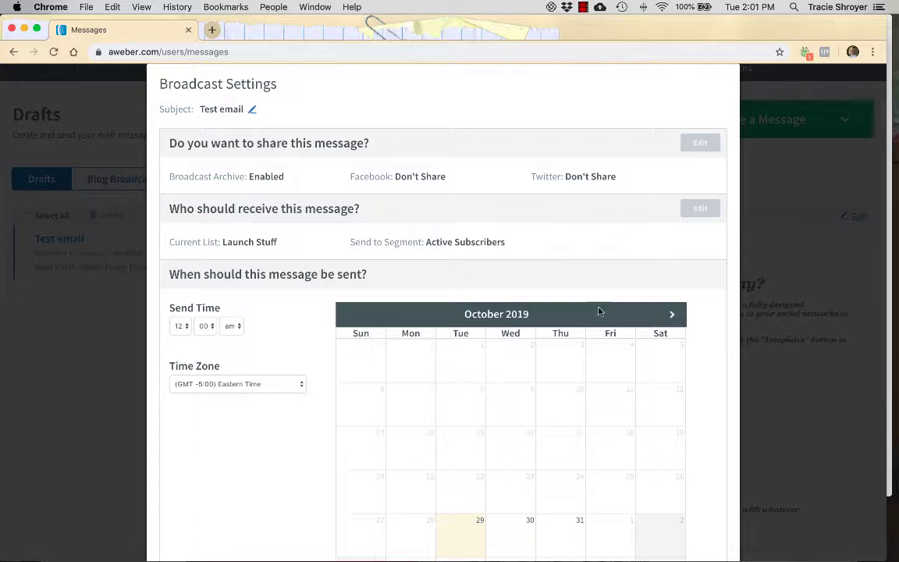
scroll(562, 309, "down", 5)
left_click(539, 281)
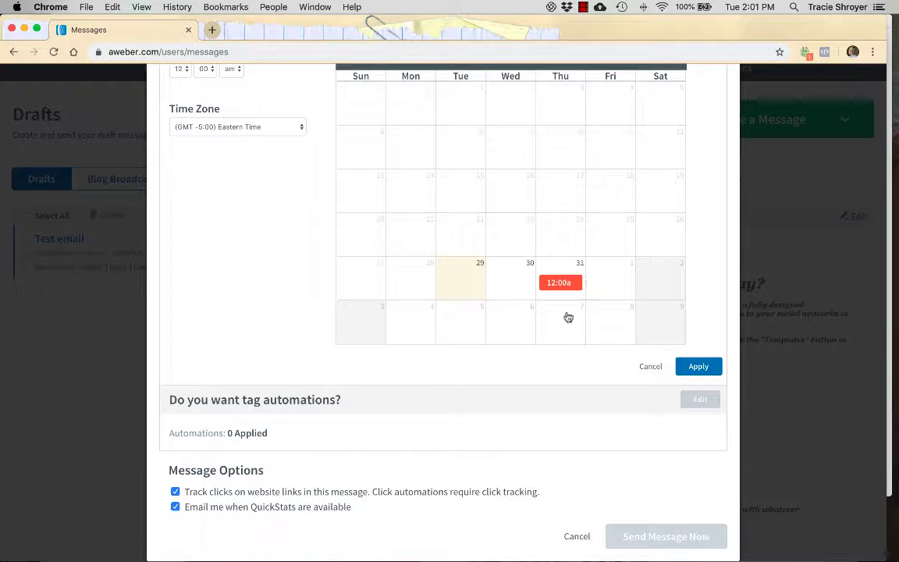
scroll(567, 314, "up", 4)
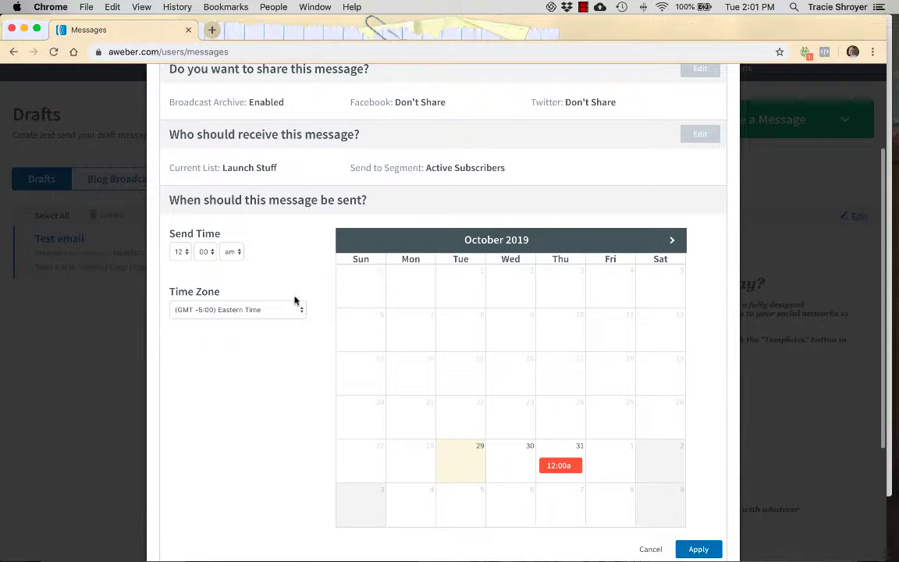
scroll(231, 266, "down", 4)
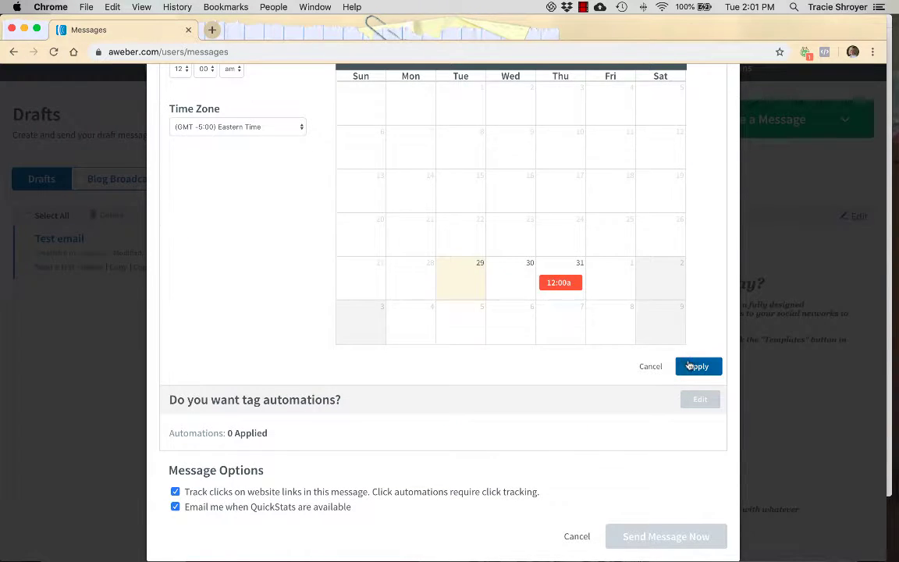
left_click(688, 366)
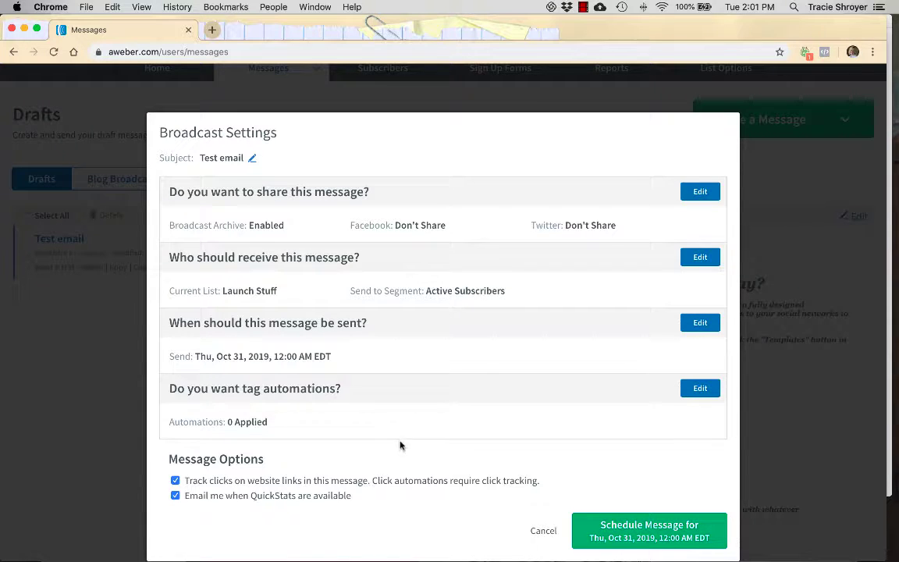
left_click(649, 544)
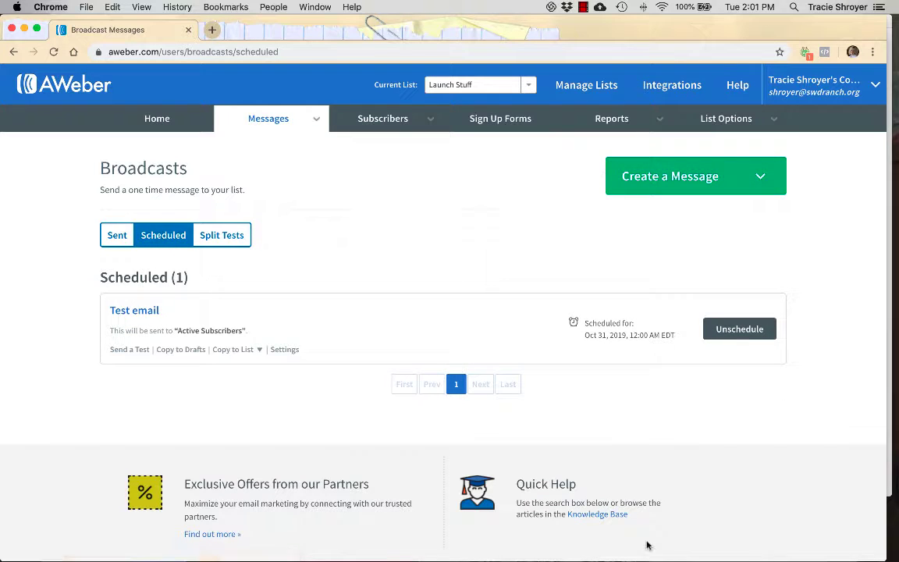
Visit the message Drafts page, then the broadcast Split Tests page, which lists zero split tests.
left_click(257, 127)
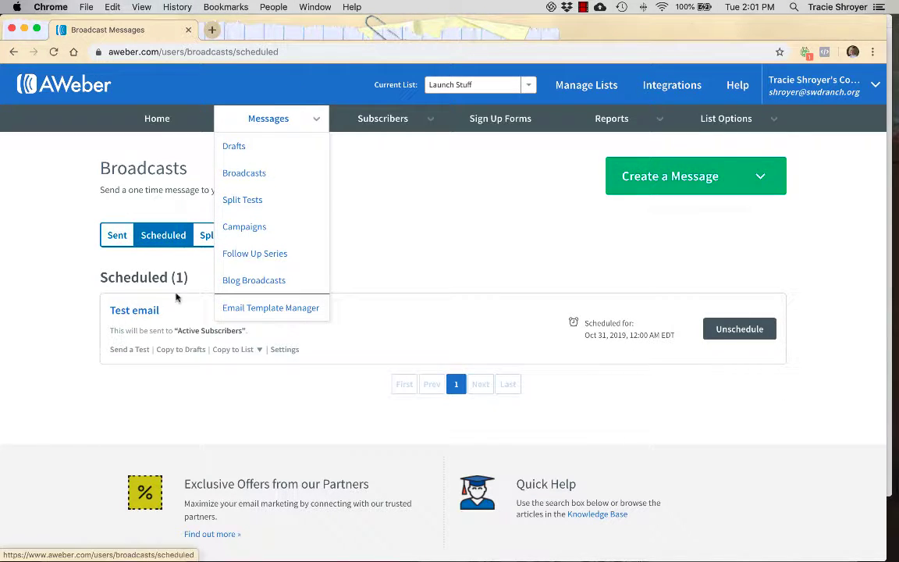
left_click(120, 314)
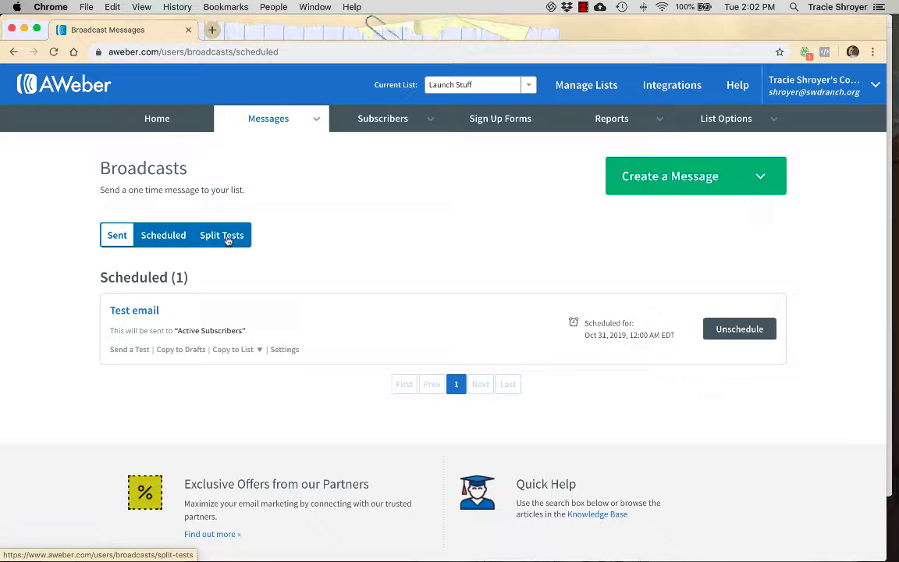
left_click(700, 178)
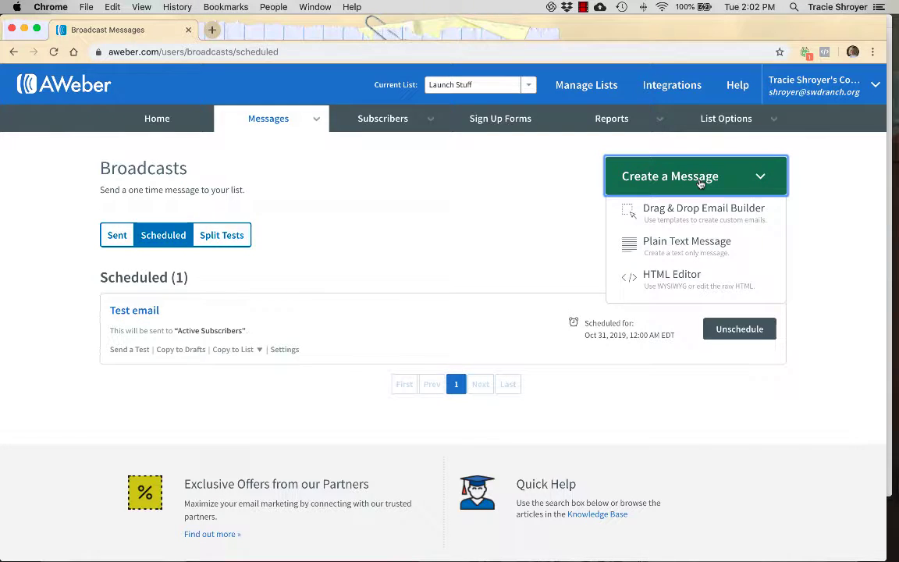
left_click(316, 132)
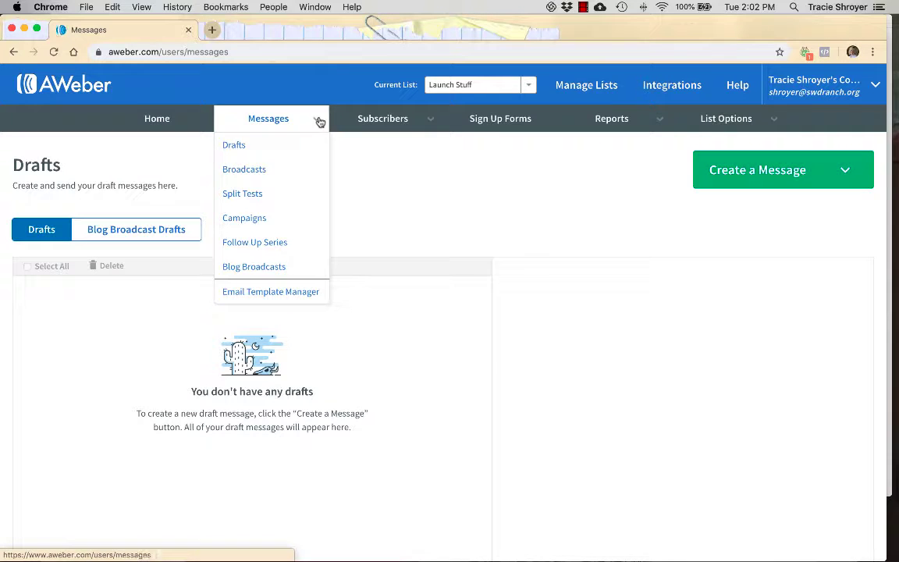
left_click(262, 201)
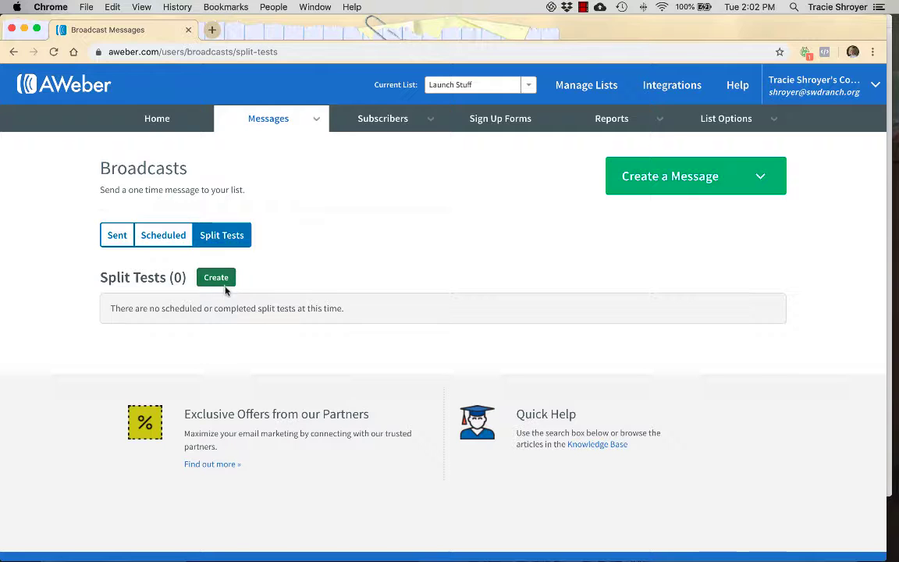
mouse_move(359, 127)
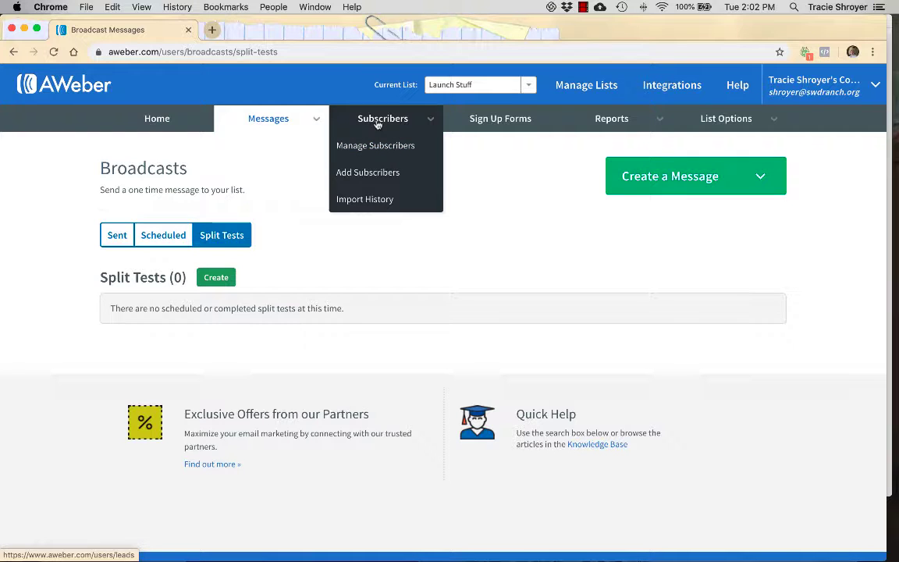
Start a bulk import of more than 10 subscribers, cancelling the upload file picker twice.
left_click(377, 174)
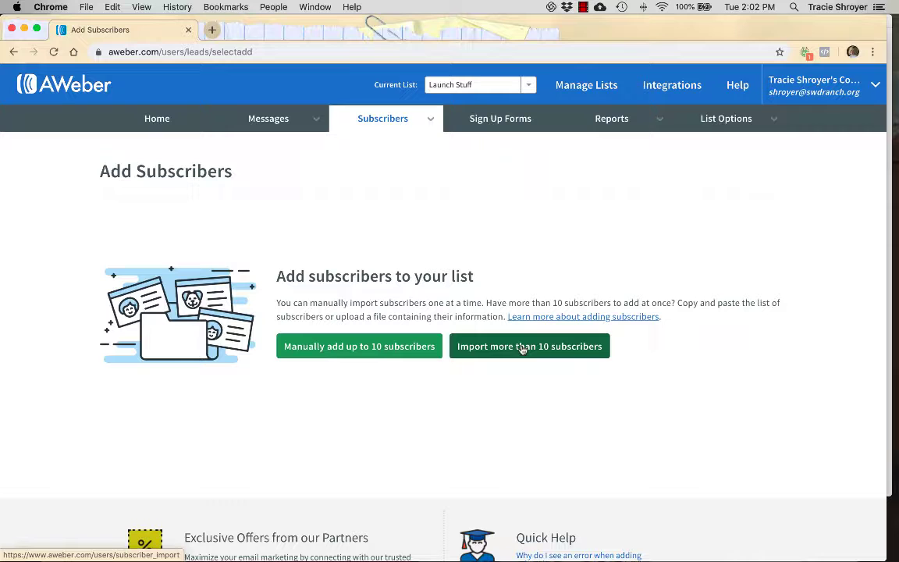
left_click(522, 348)
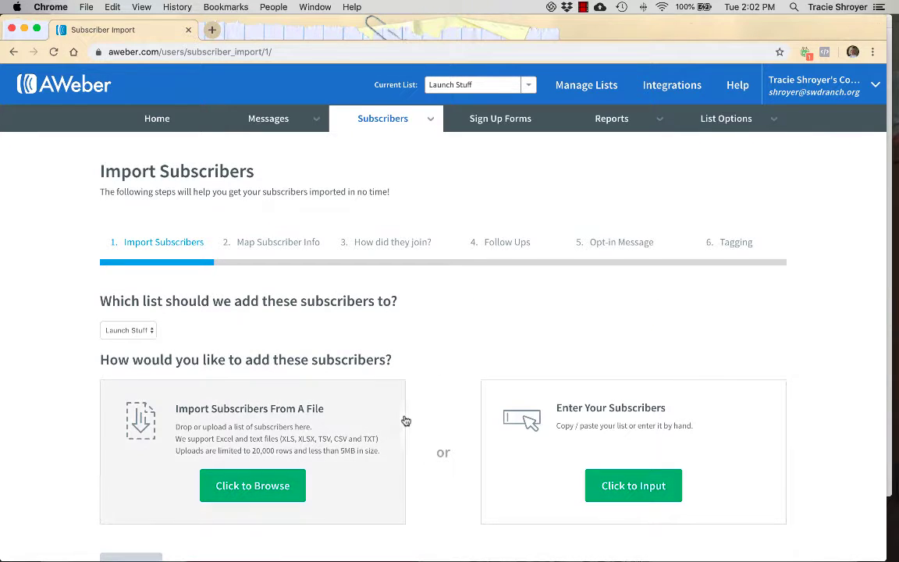
scroll(365, 399, "down", 3)
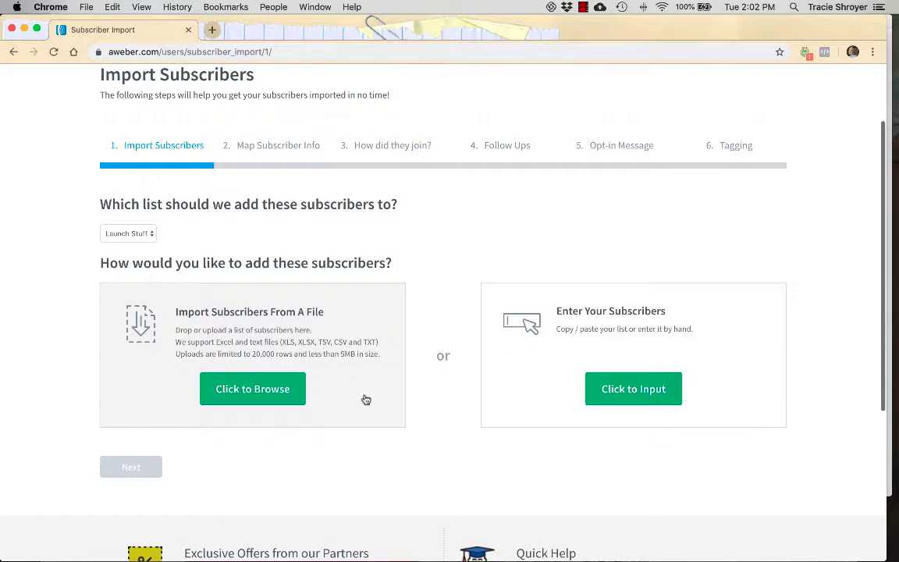
left_click(274, 395)
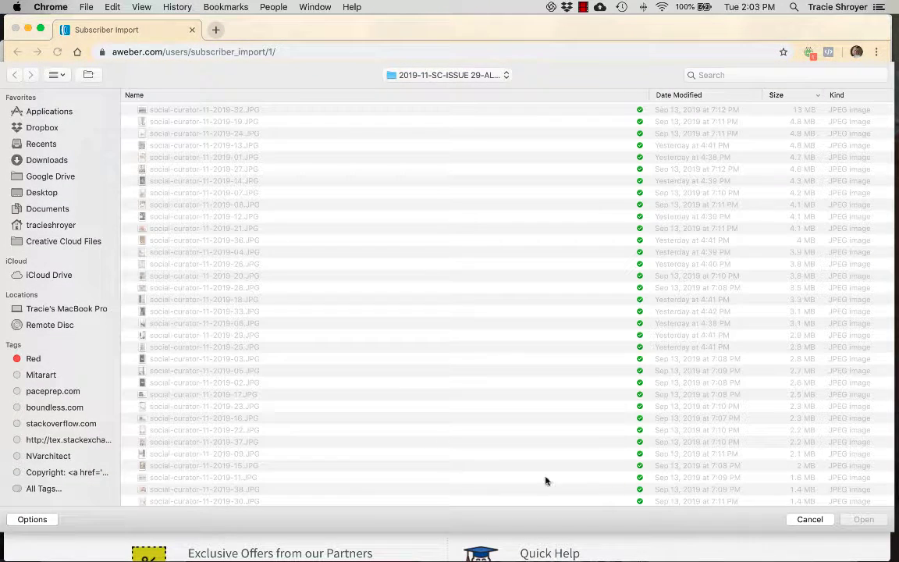
left_click(809, 519)
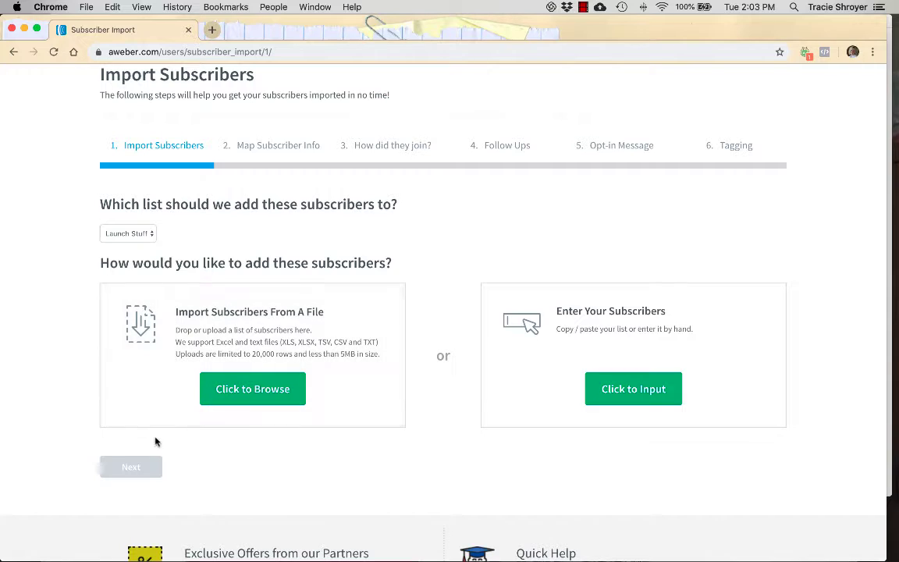
left_click(166, 373)
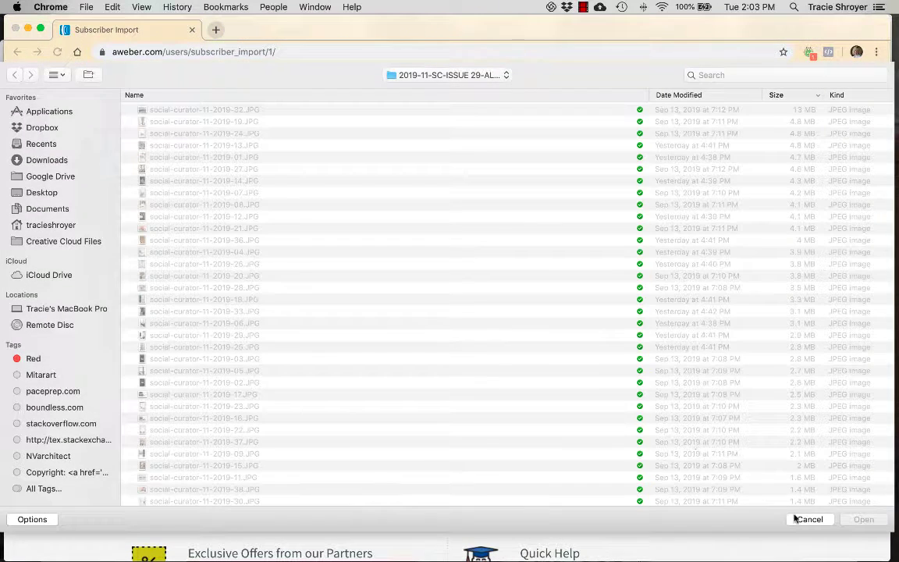
left_click(804, 520)
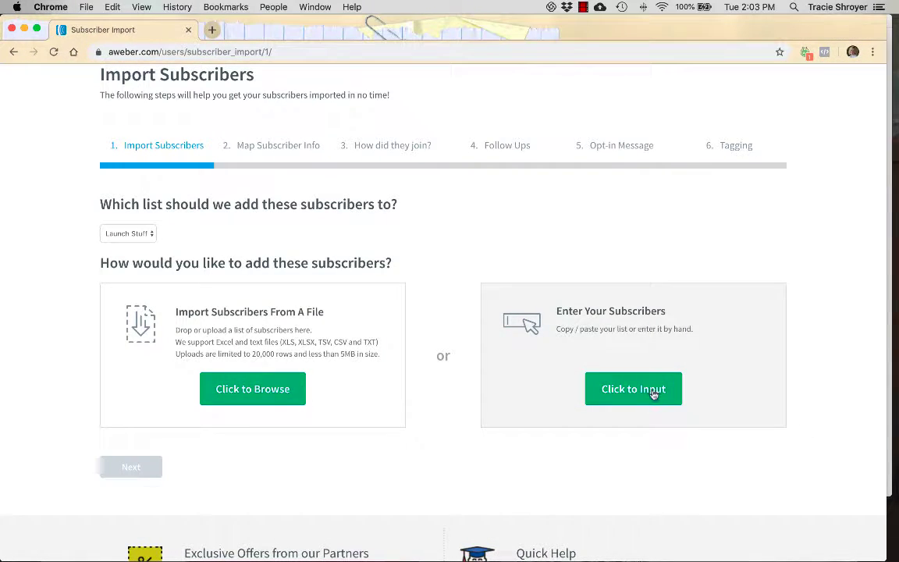
Type one subscriber's e-mail address into the manual input box and continue to mapping.
left_click(654, 392)
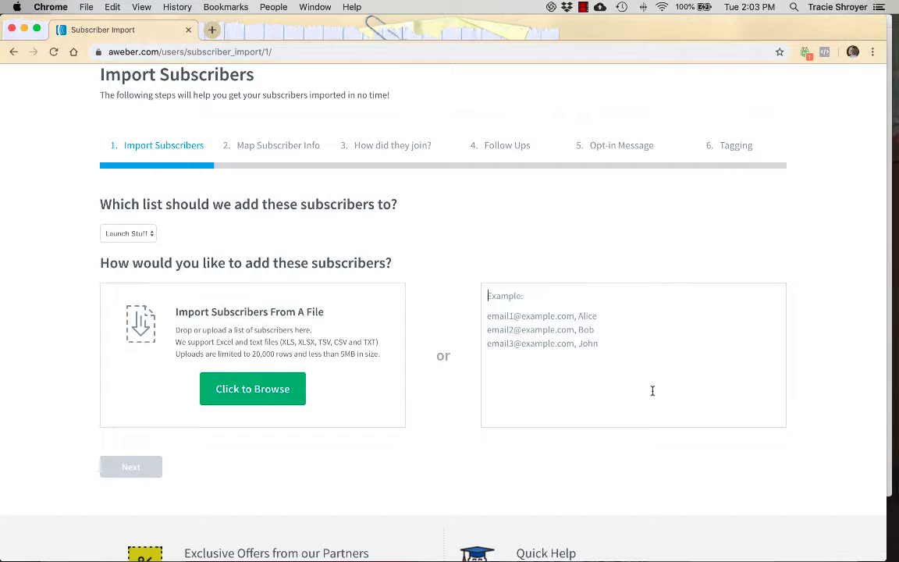
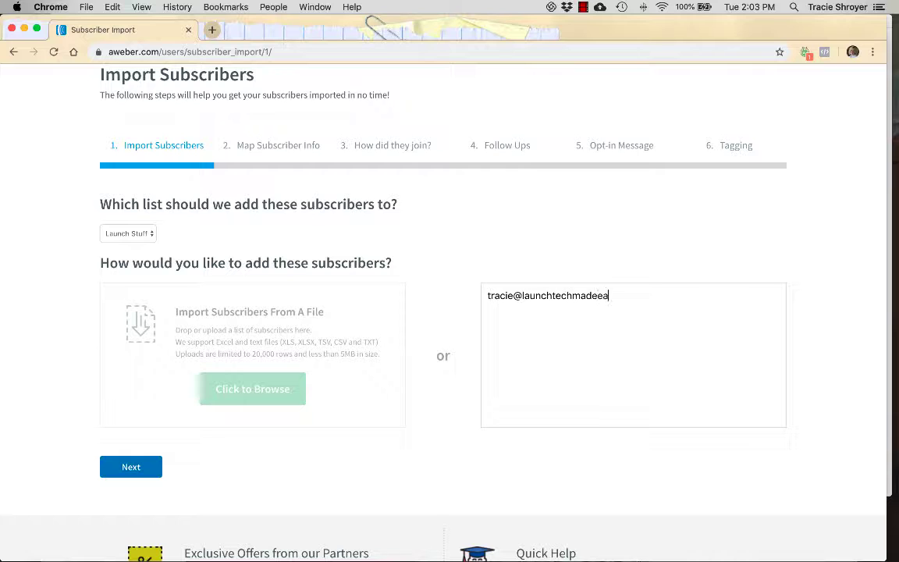
left_click(118, 469)
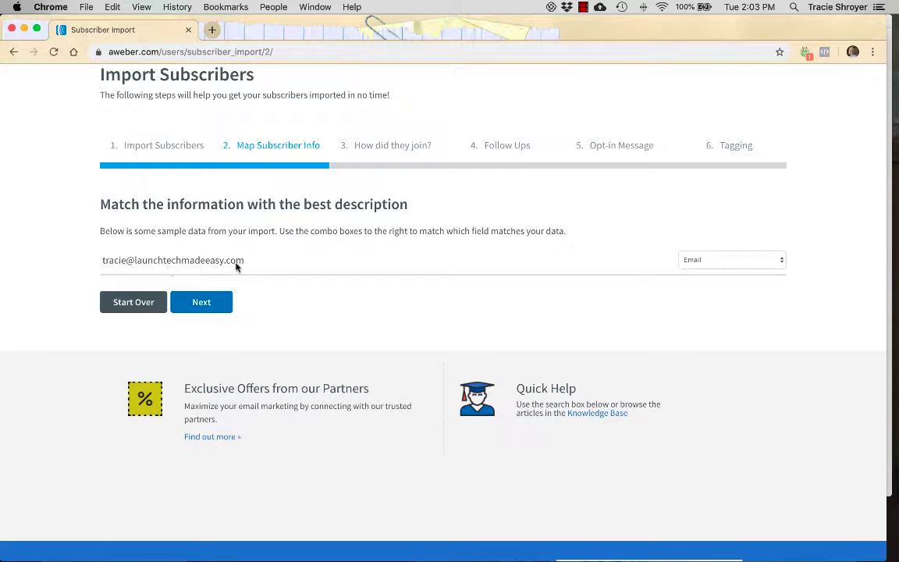
Map the sample column to Email instead of First Name and advance the import.
left_click(721, 259)
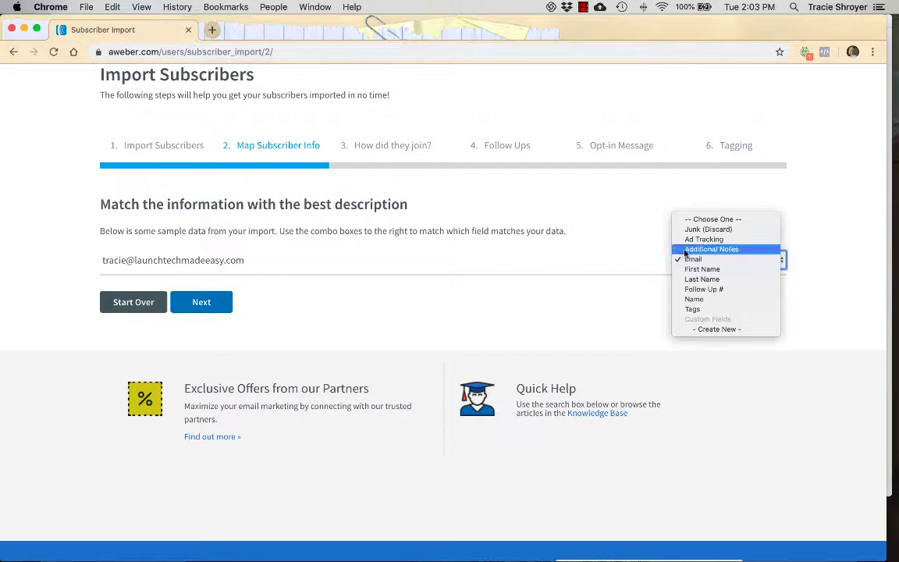
left_click(687, 268)
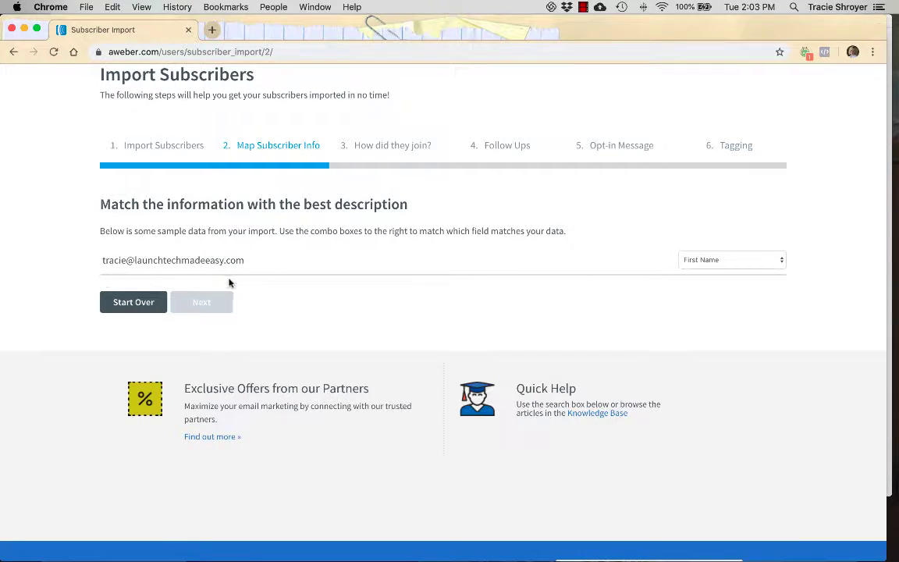
left_click(777, 260)
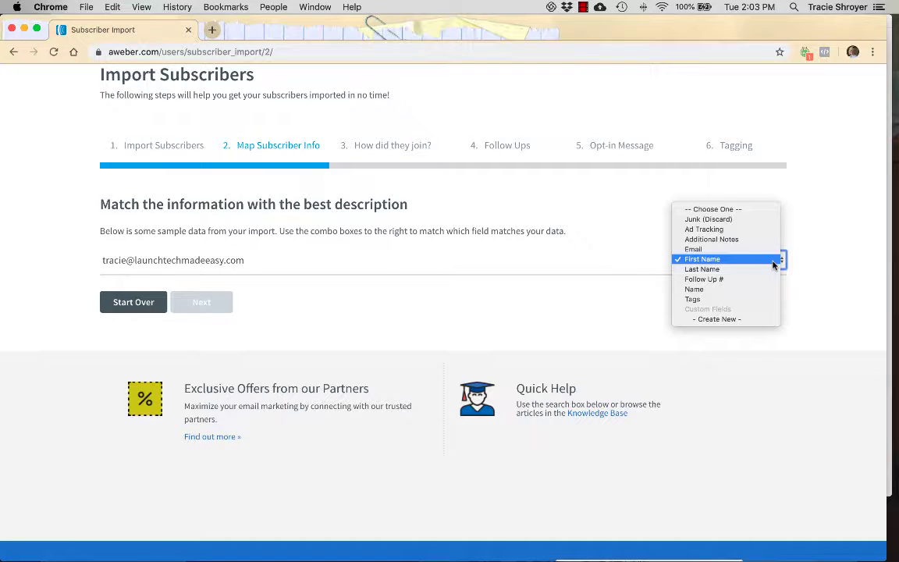
left_click(771, 249)
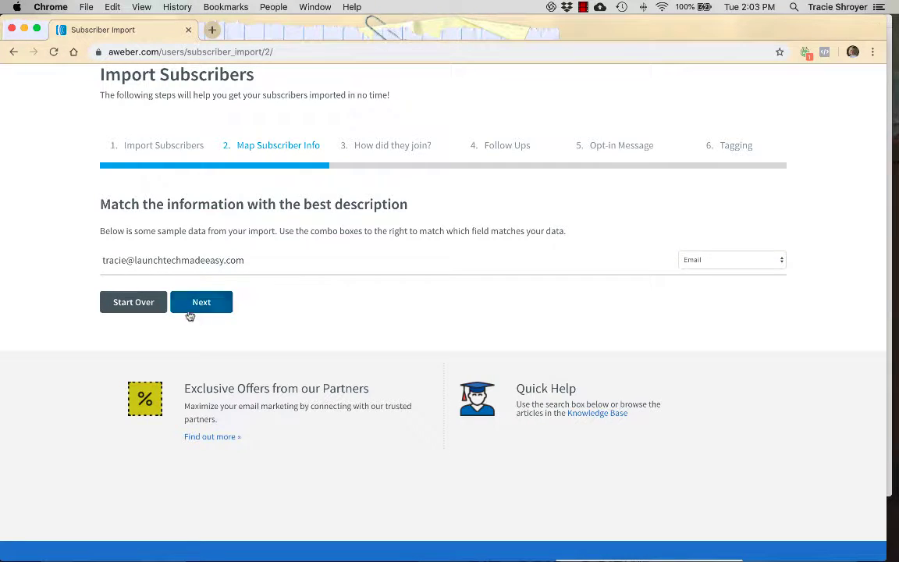
left_click(190, 309)
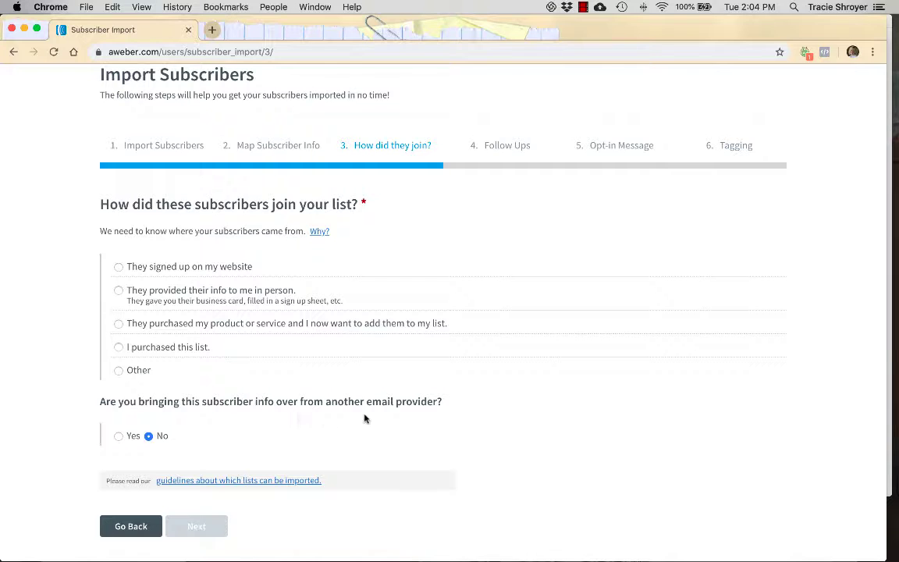
Answer Yes to bringing the subscribers over from another email provider.
left_click(118, 435)
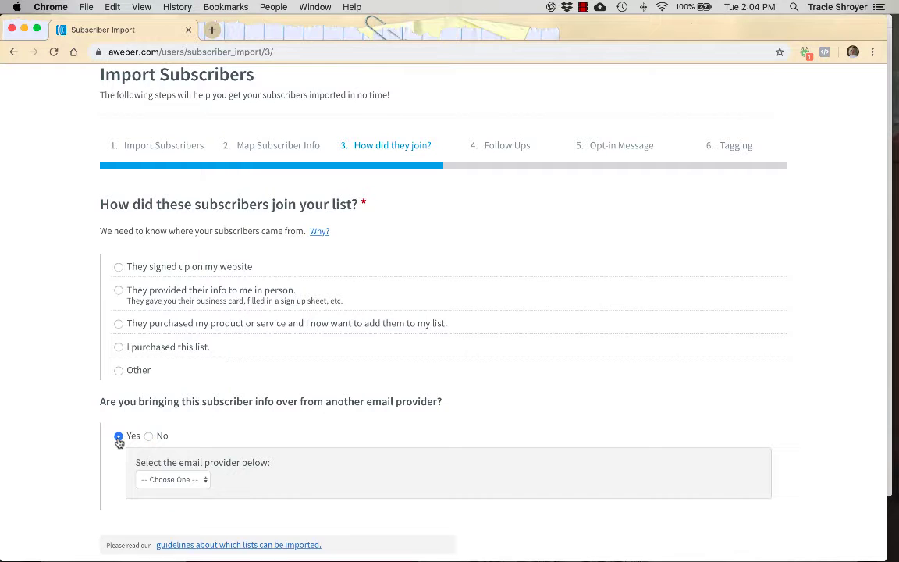
scroll(119, 444, "down", 2)
scroll(119, 443, "down", 1)
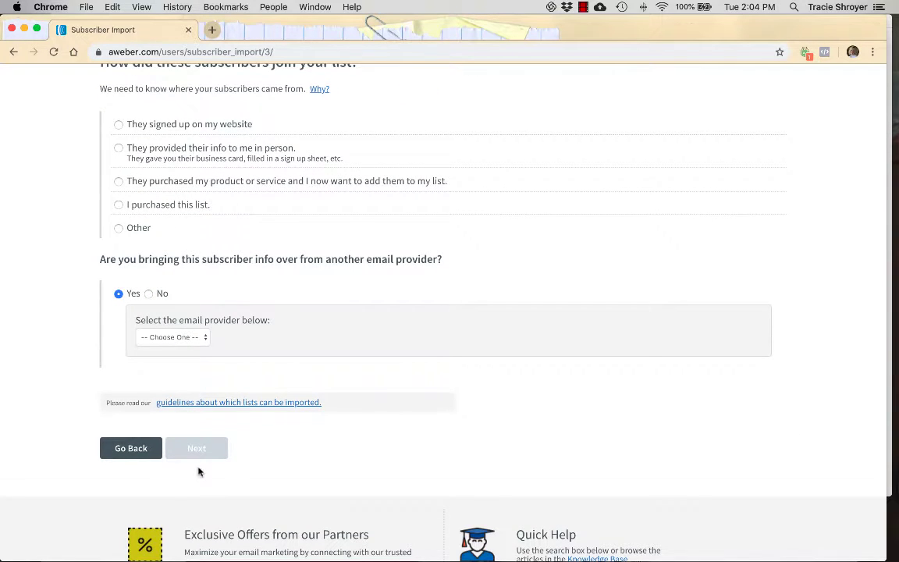
scroll(199, 469, "up", 3)
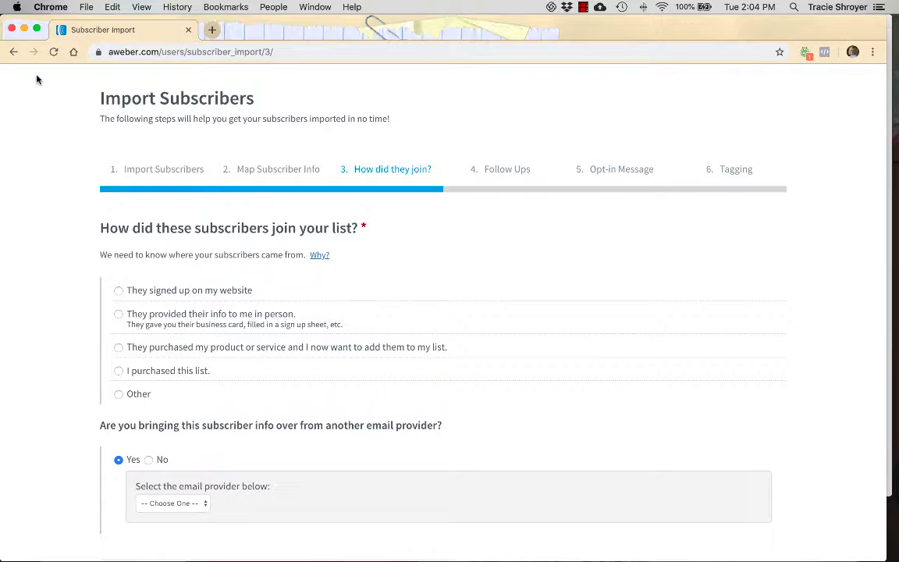
scroll(43, 88, "up", 2)
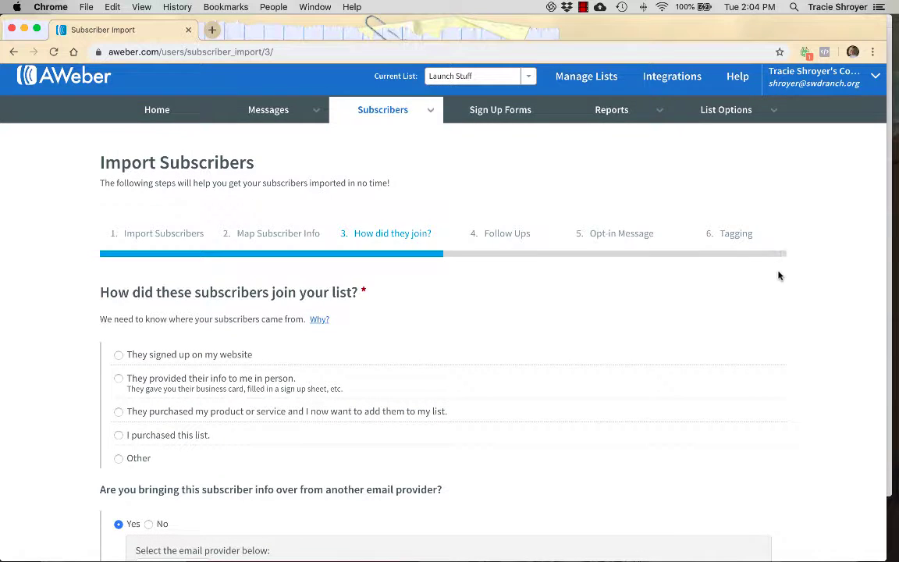
Open Sign Up Forms, begin a new form, and switch the current list to List #2.
left_click(499, 110)
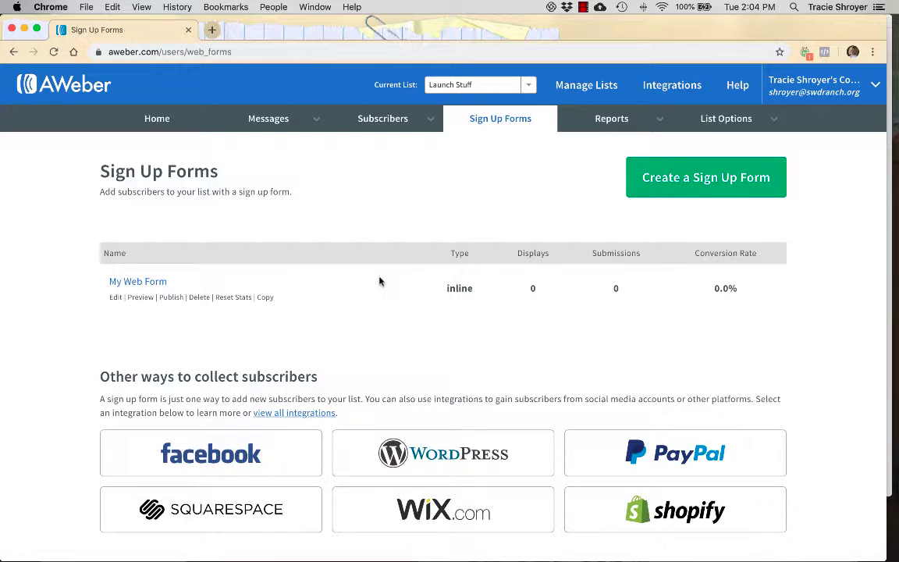
left_click(704, 182)
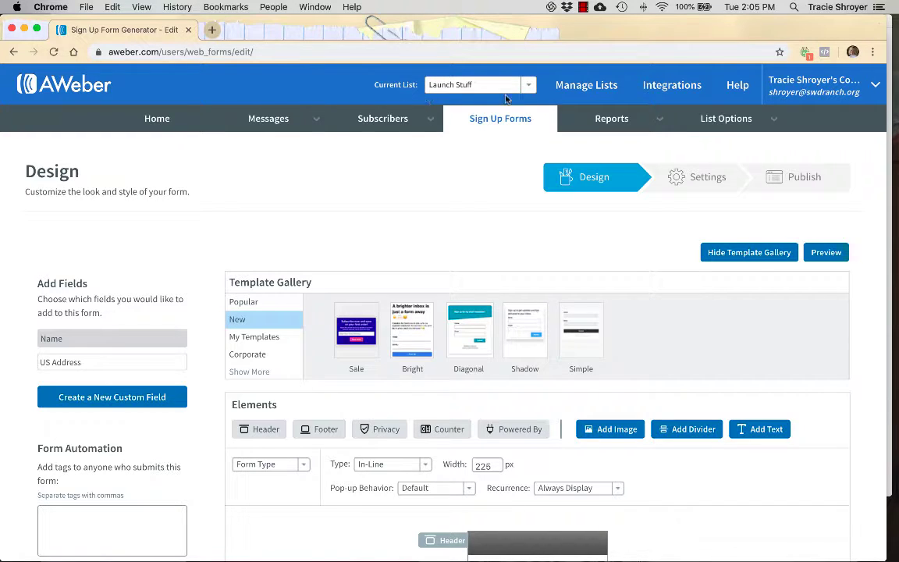
left_click(479, 84)
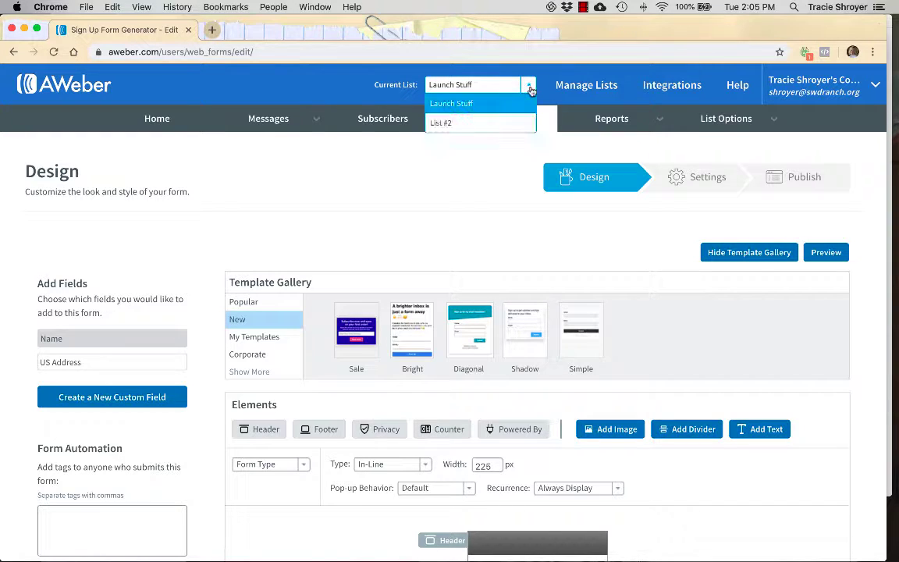
left_click(468, 125)
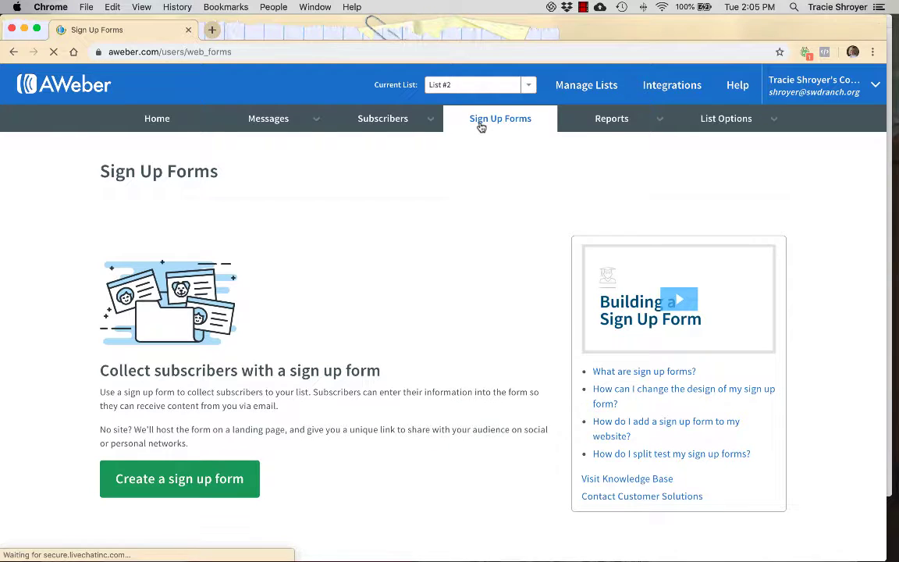
Start a new sign up form and add a subscriber counter positioned above Submit.
left_click(197, 481)
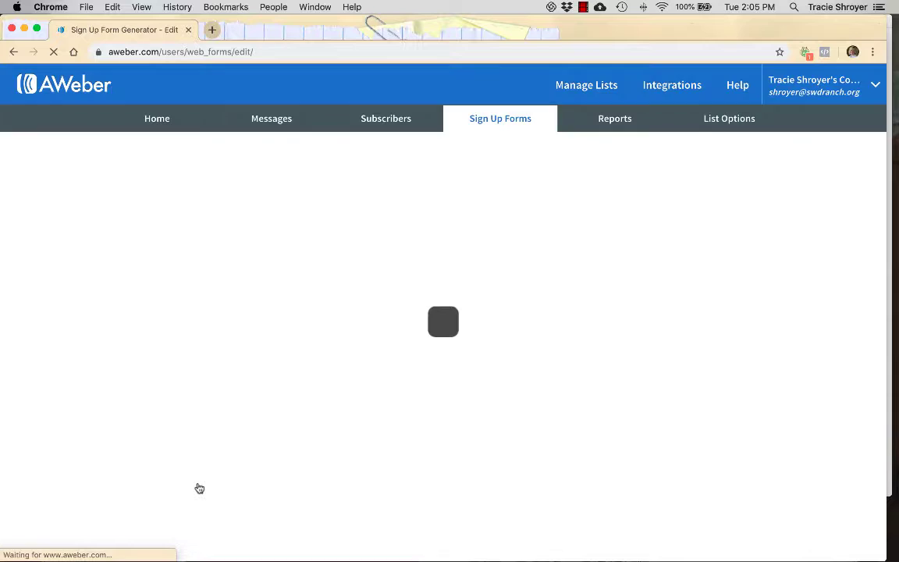
scroll(200, 488, "down", 2)
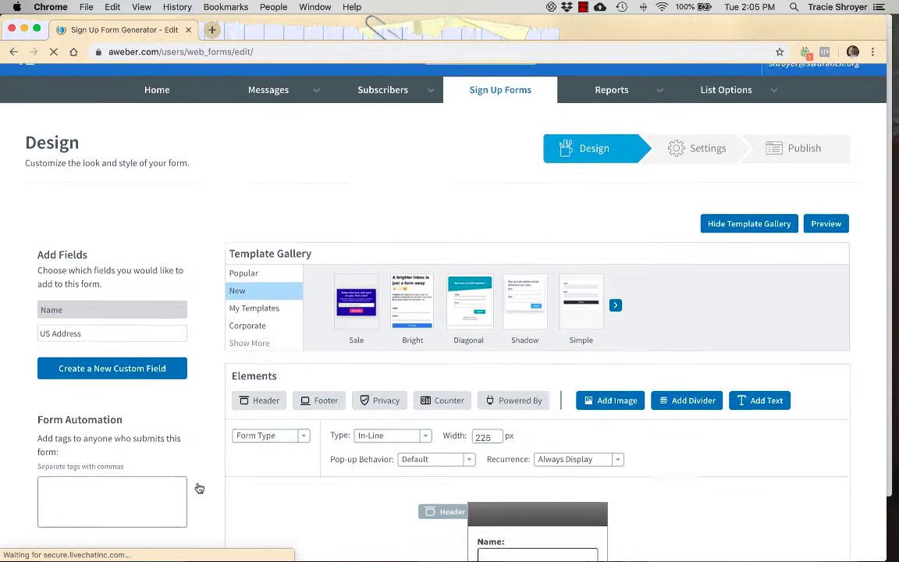
scroll(195, 485, "up", 2)
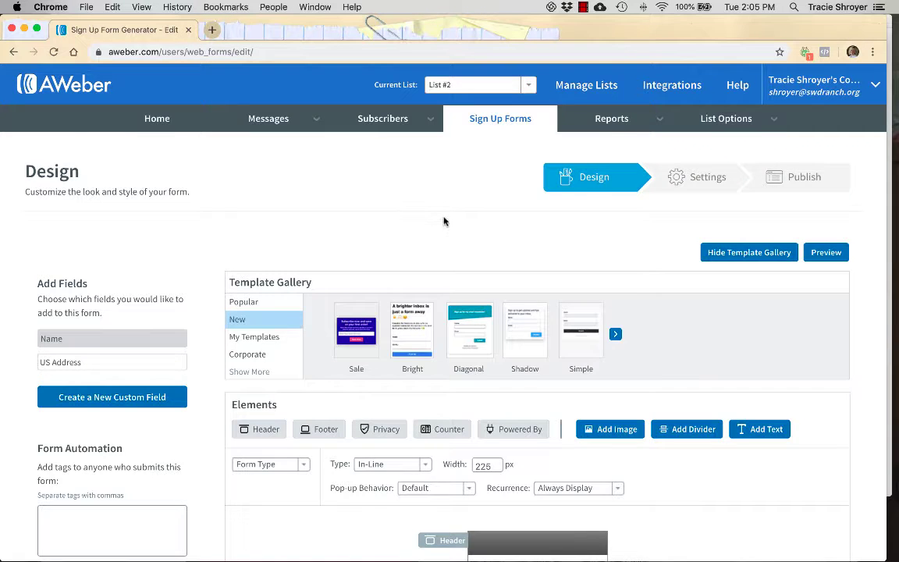
scroll(443, 221, "down", 5)
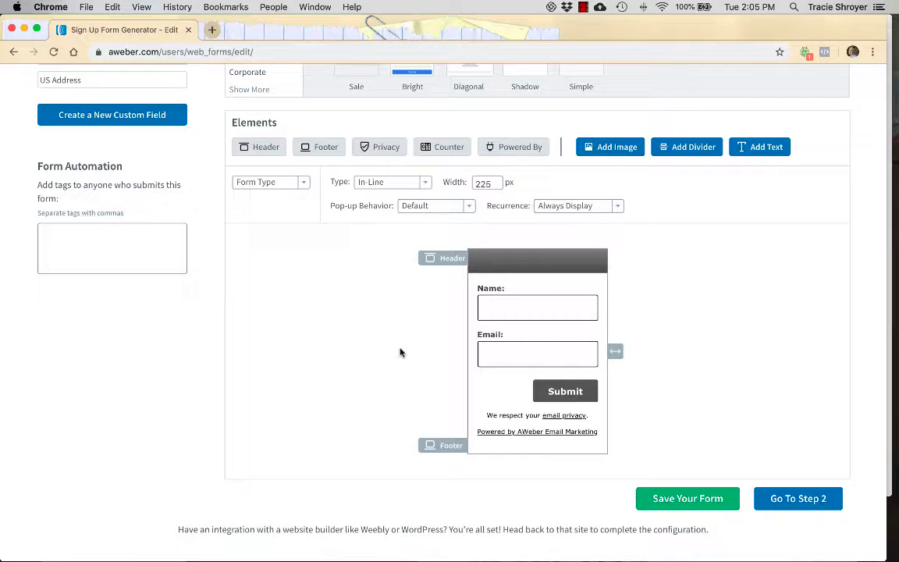
scroll(400, 353, "up", 3)
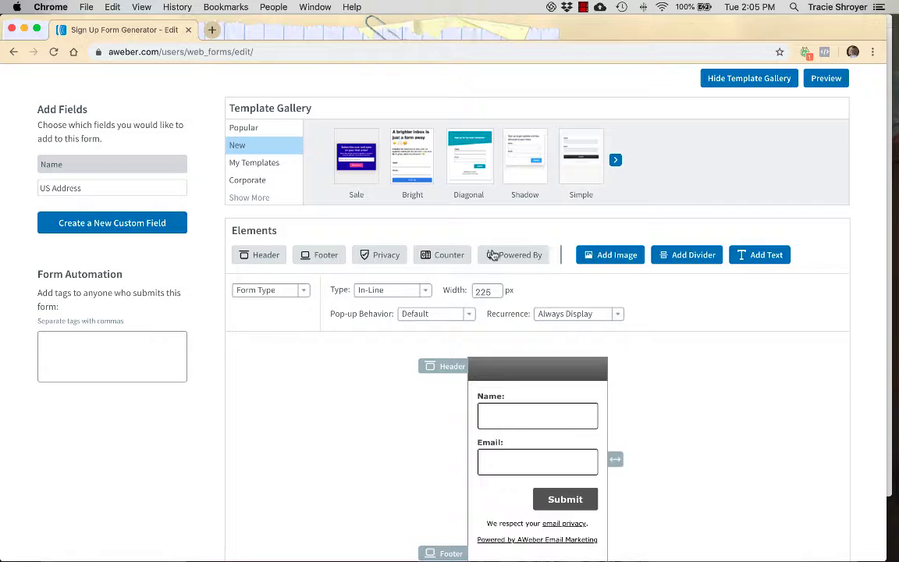
left_click(448, 260)
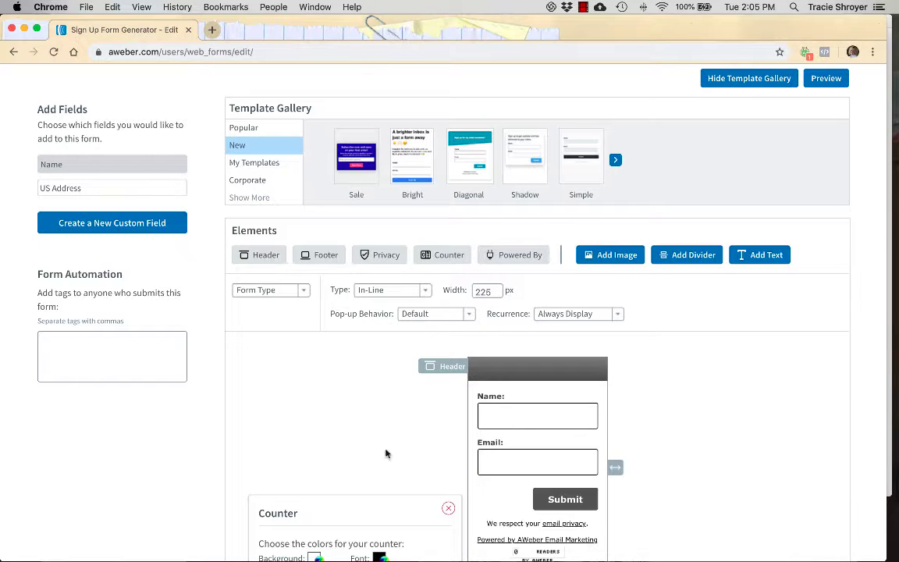
scroll(383, 461, "down", 1)
scroll(381, 466, "down", 1)
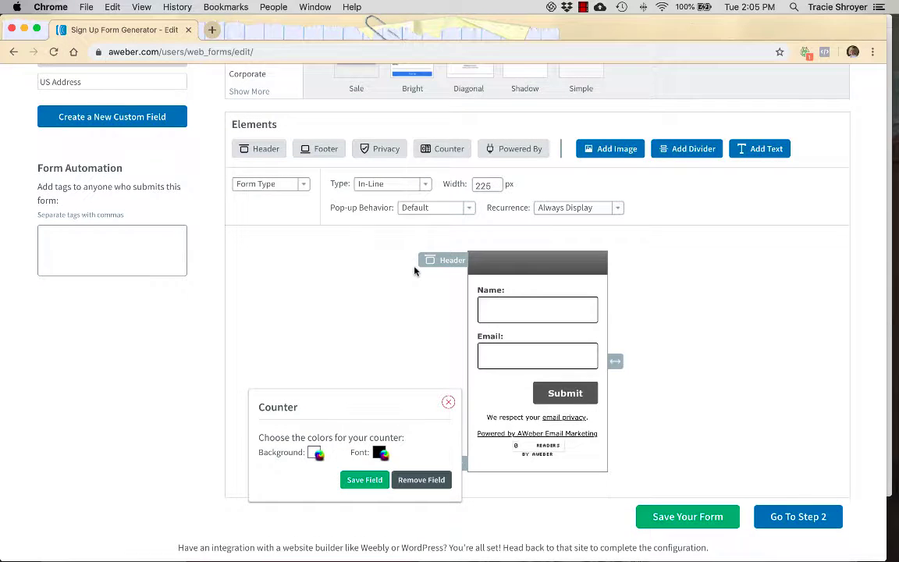
mouse_move(537, 445)
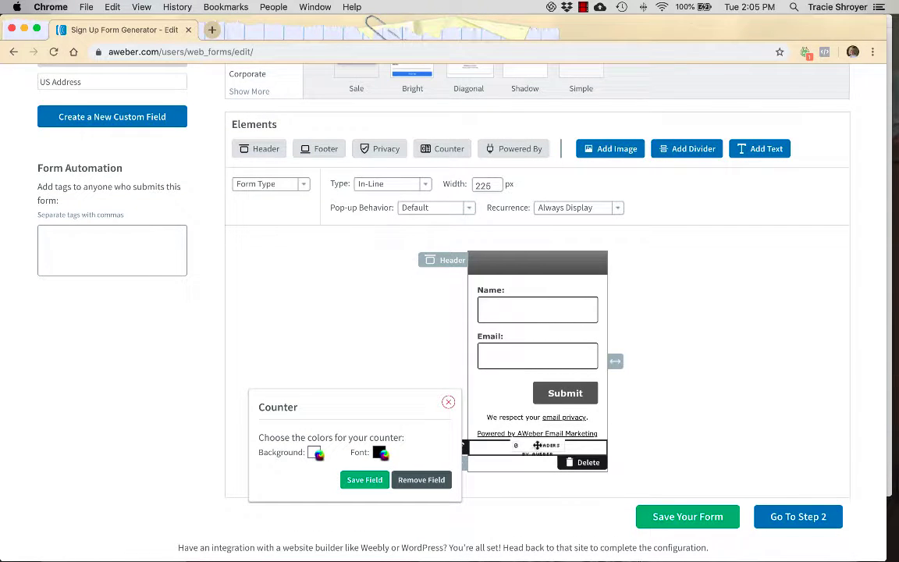
left_click_drag(536, 446, 508, 382)
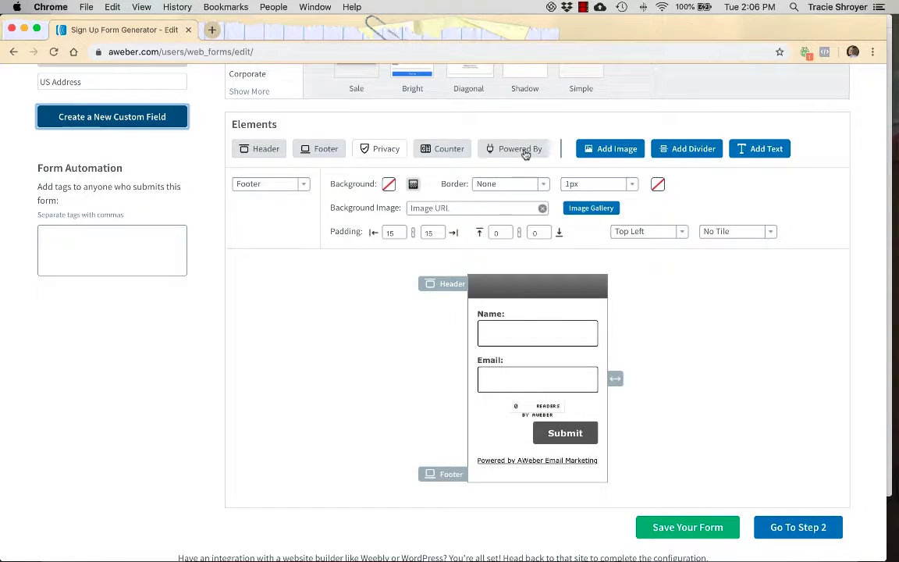
Toggle the Powered by AWeber line and the header bar off and back on.
left_click(525, 153)
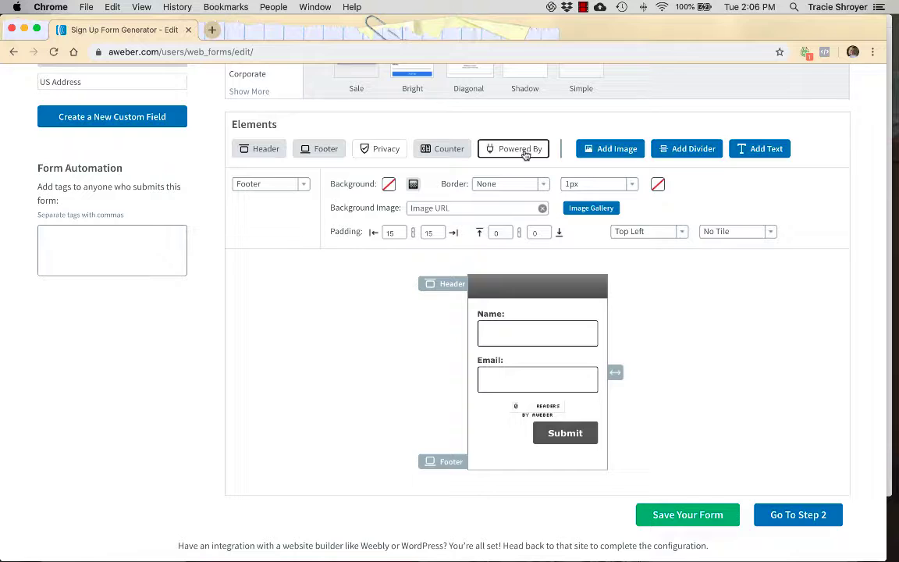
left_click(525, 153)
left_click(258, 151)
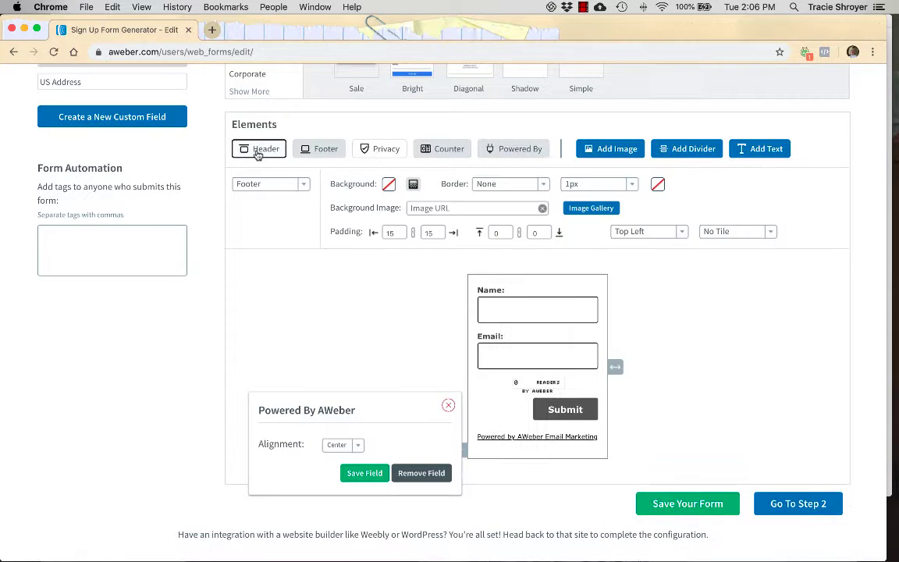
left_click(258, 150)
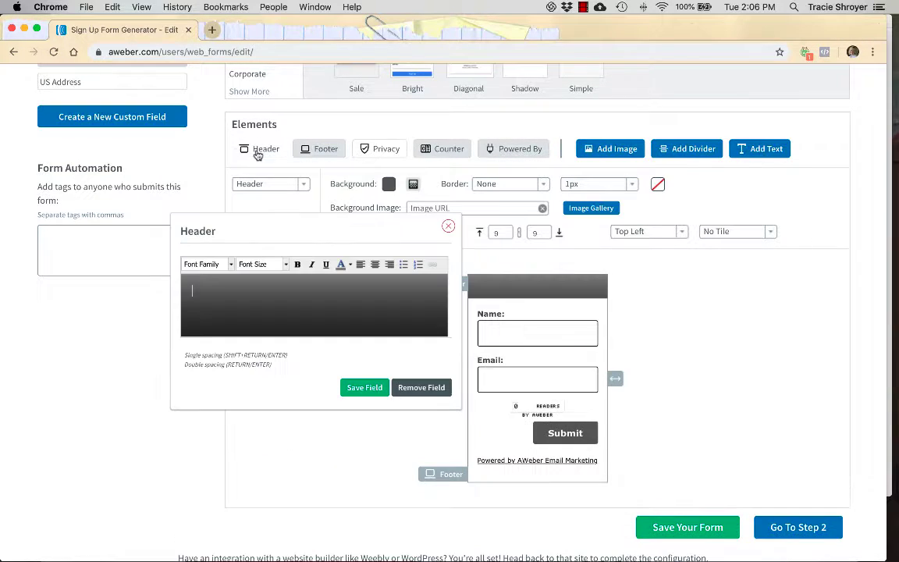
Add an image placeholder to the form, checking the empty Image Gallery.
left_click(625, 149)
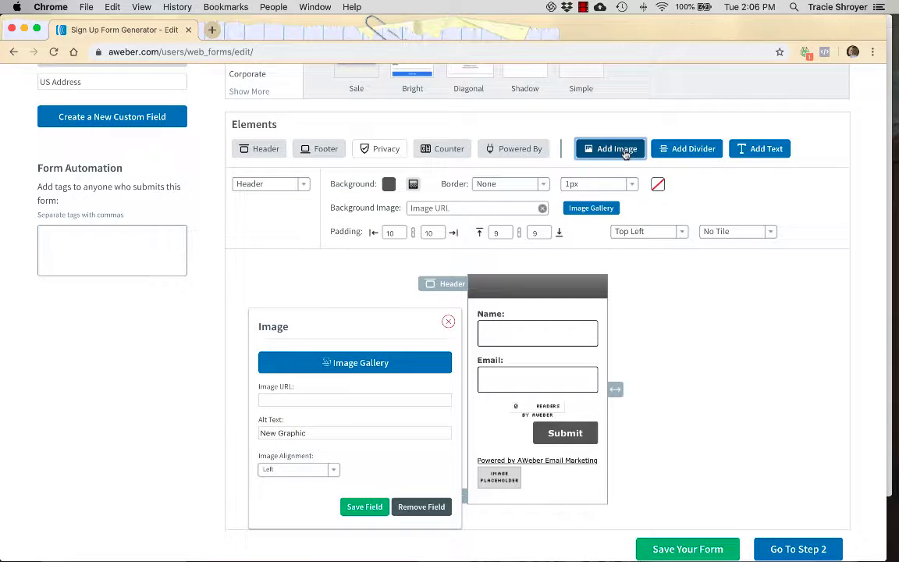
left_click(375, 363)
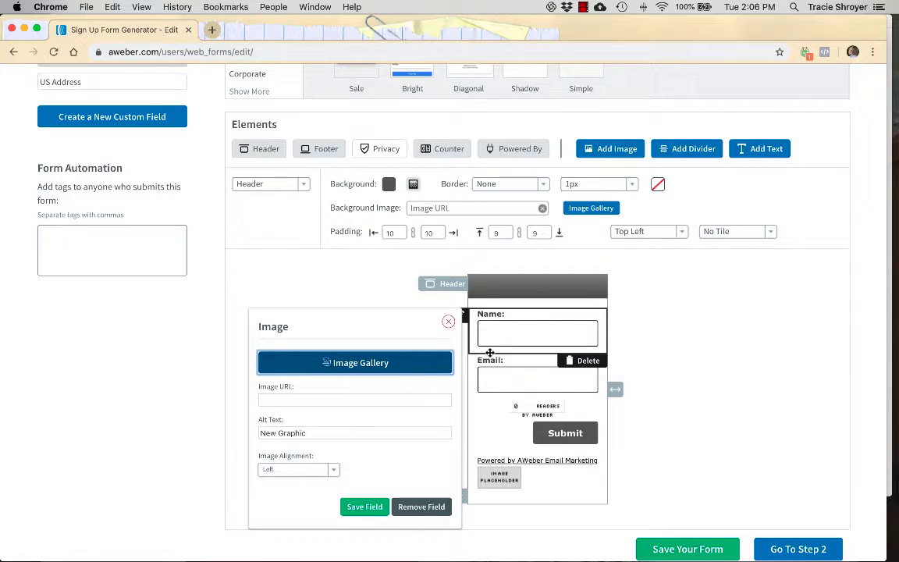
left_click(448, 362)
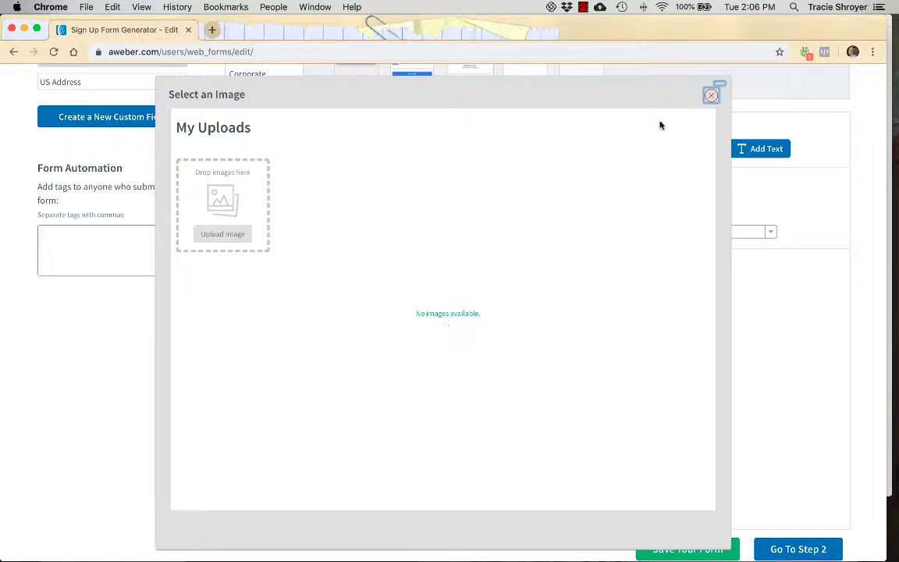
left_click(711, 95)
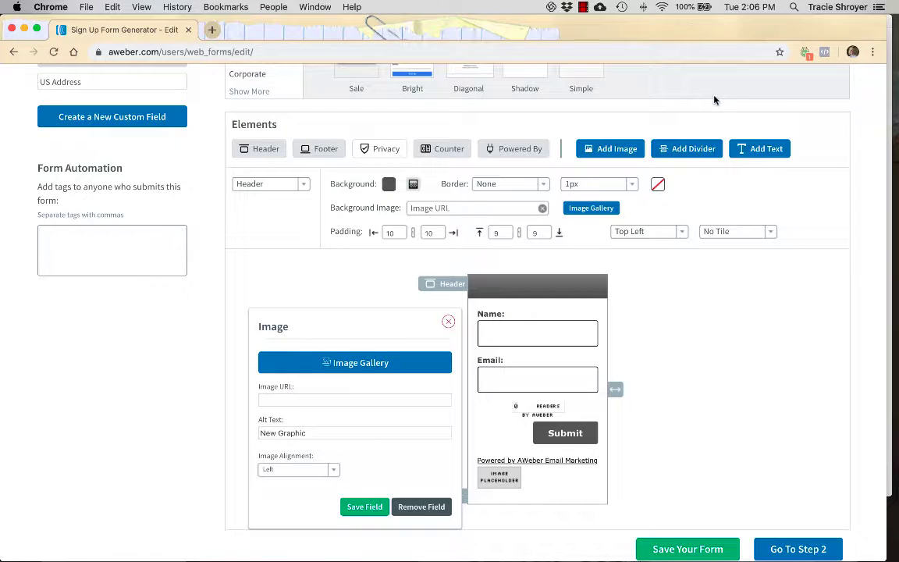
Add dividers, delete the extras, and drag the remaining dotted divider above the Email field.
left_click(703, 149)
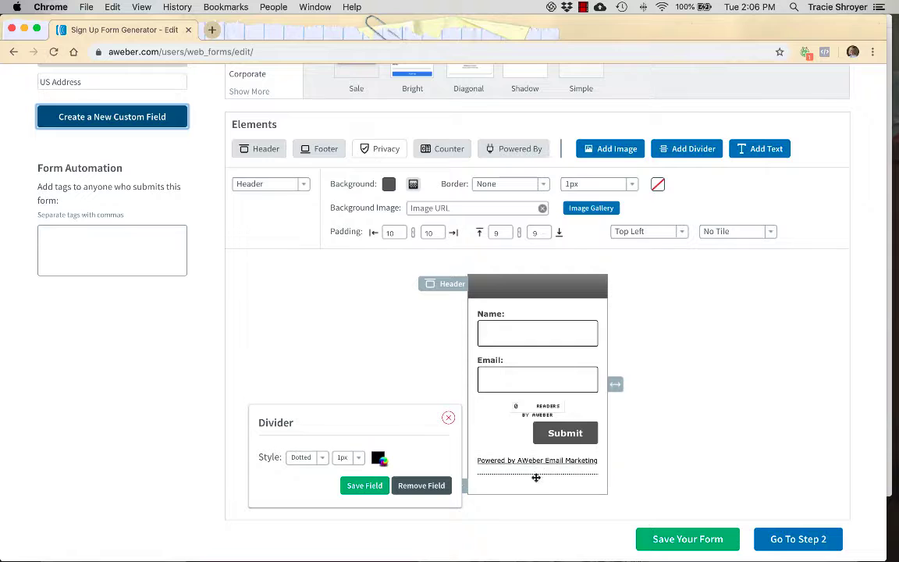
left_click(679, 153)
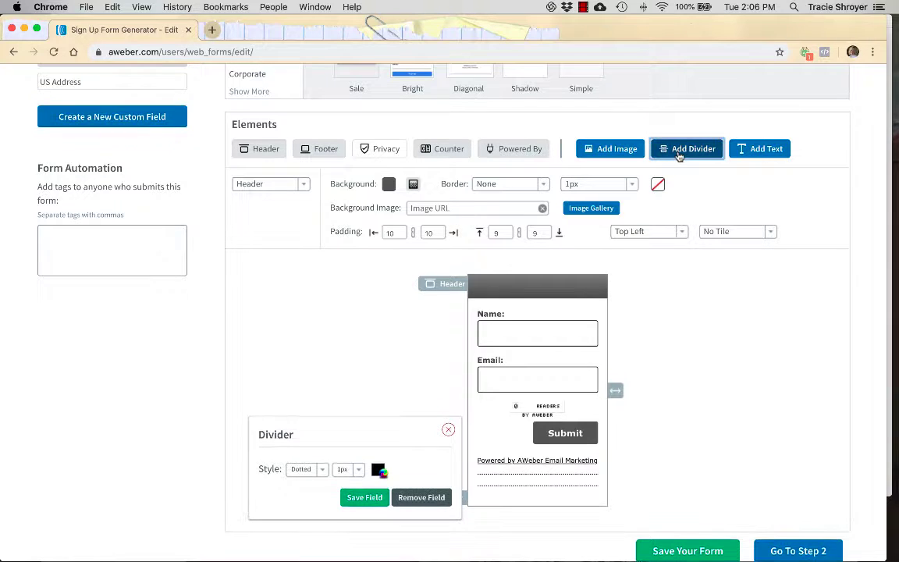
left_click(679, 154)
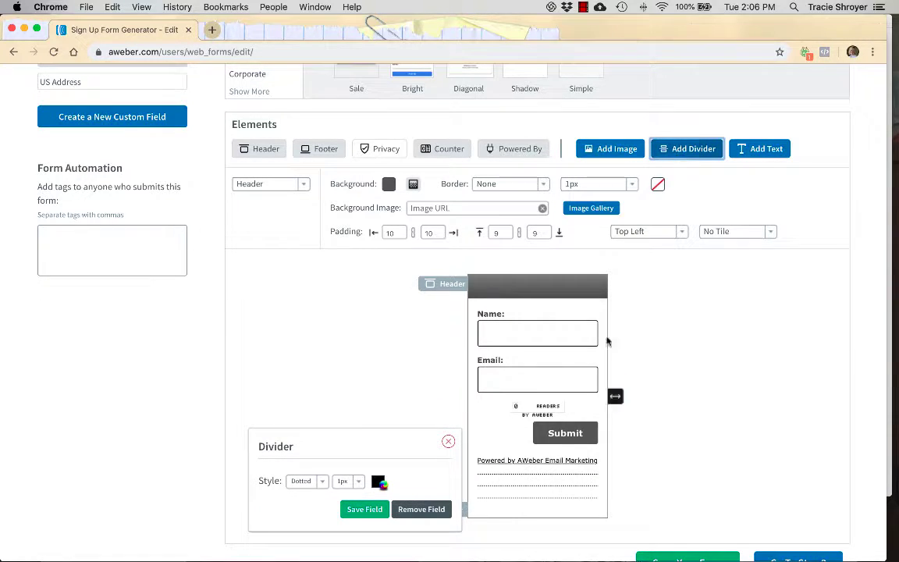
left_click(590, 492)
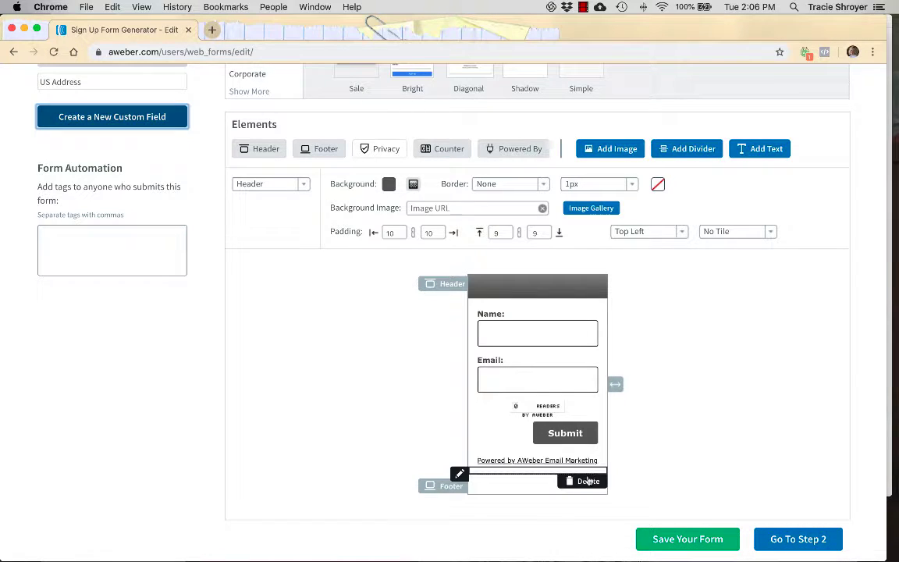
left_click(579, 493)
left_click_drag(574, 417, 572, 367)
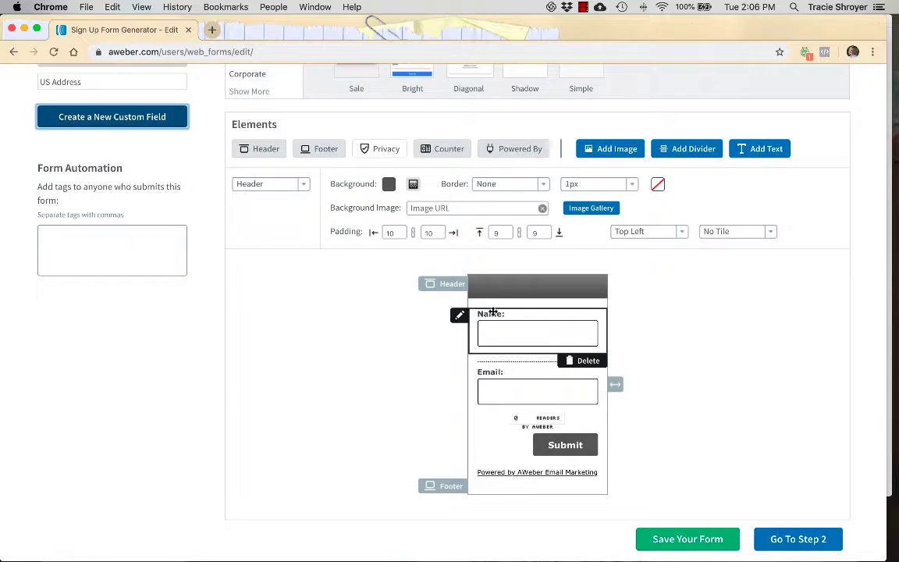
Set the Name field to collect First & Last Name and save the field.
left_click(461, 316)
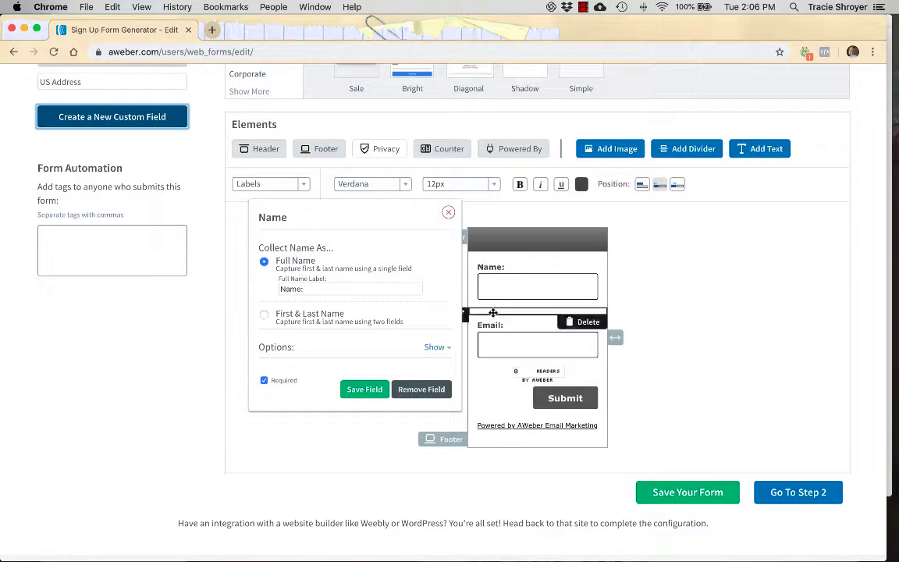
left_click(265, 315)
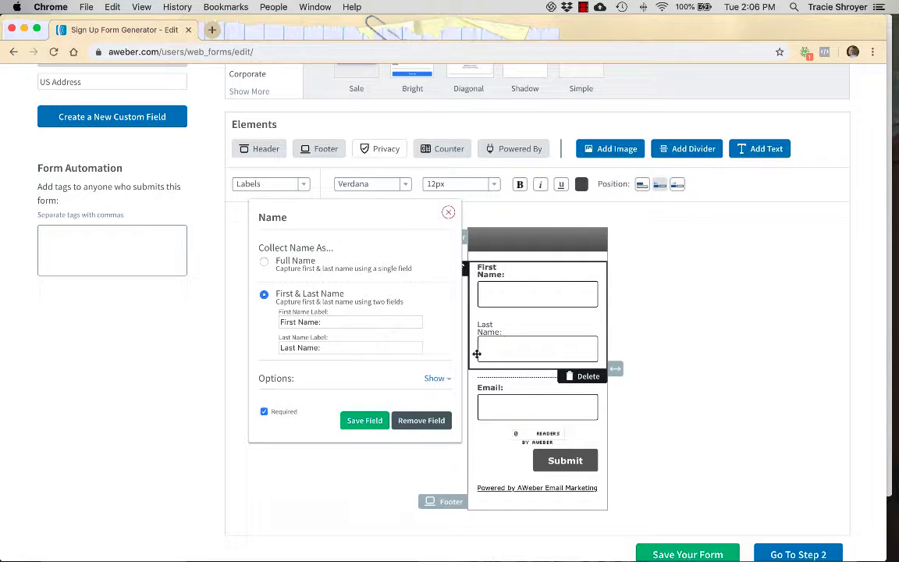
left_click(365, 420)
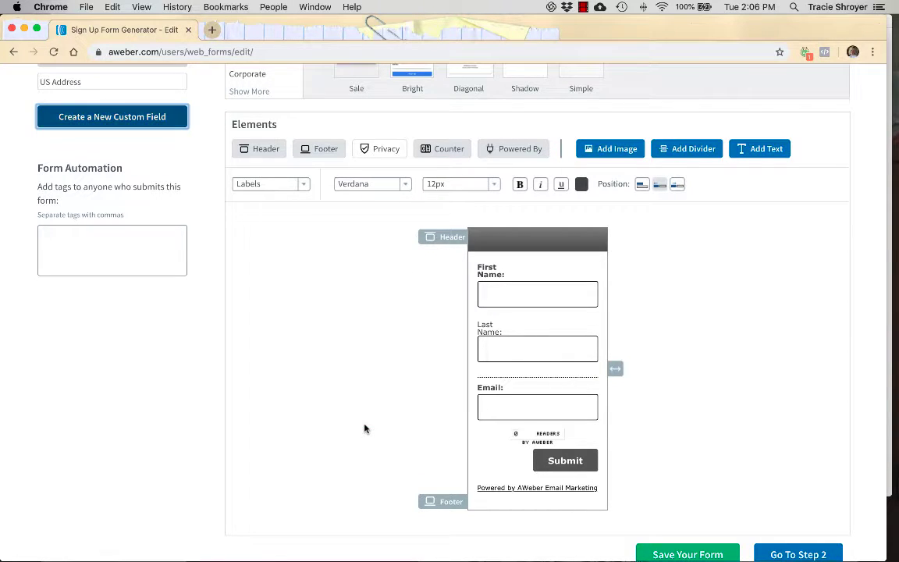
scroll(714, 279, "down", 1)
scroll(714, 280, "up", 5)
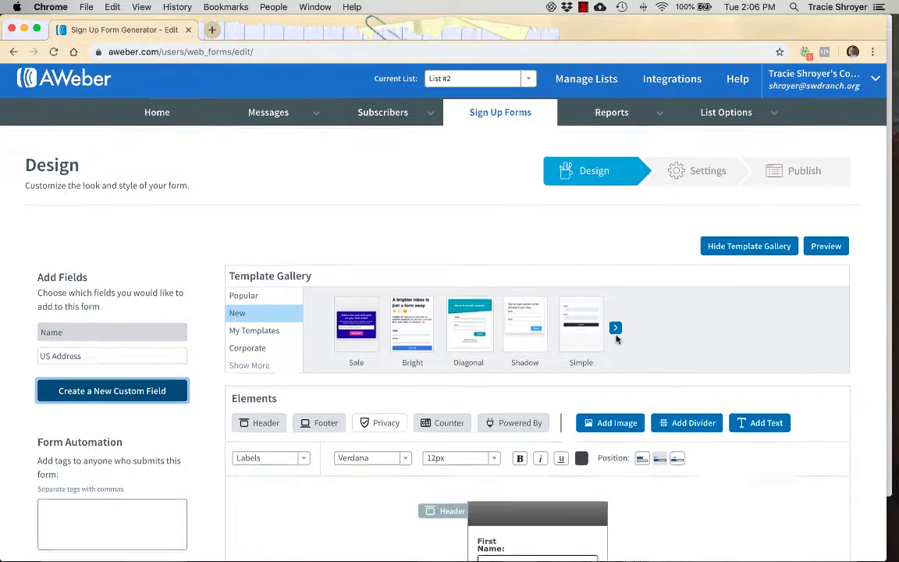
scroll(616, 336, "down", 5)
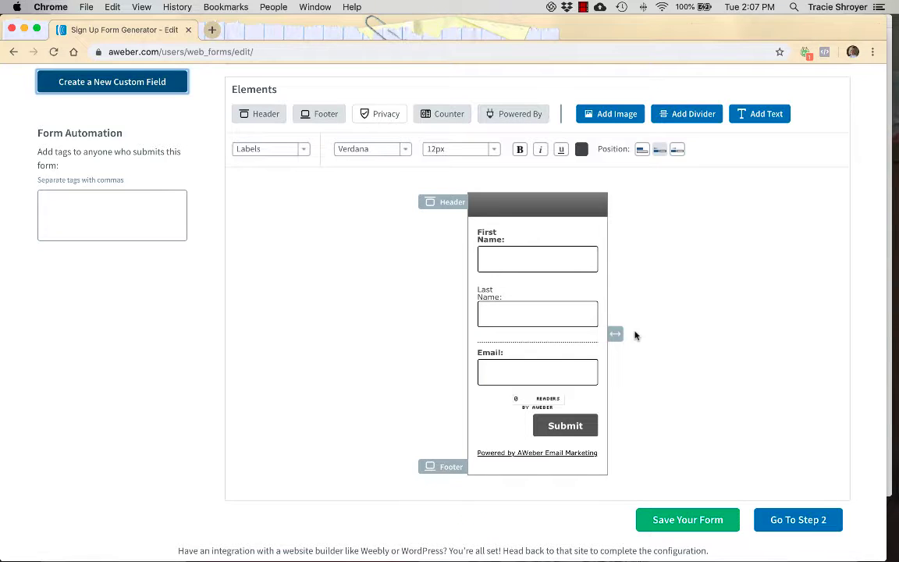
scroll(635, 336, "up", 10)
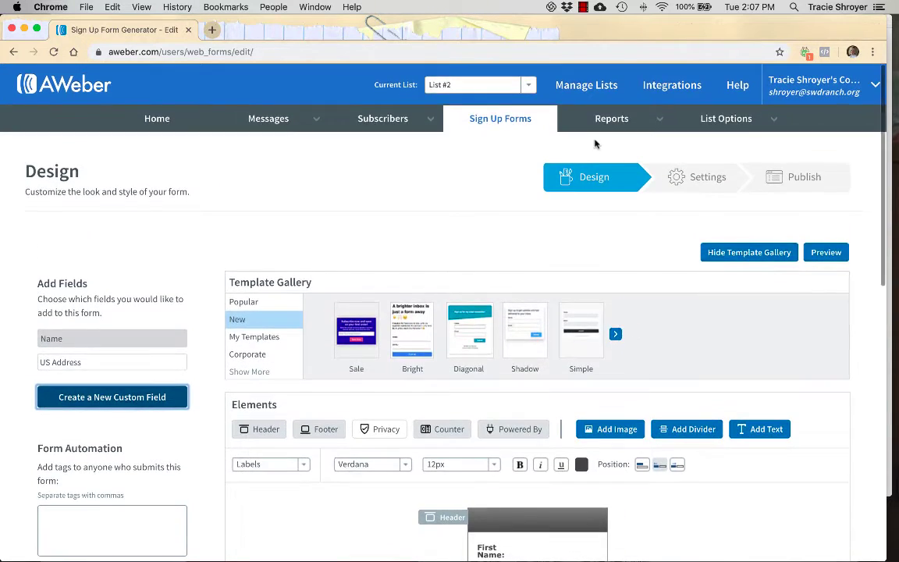
scroll(593, 229, "down", 10)
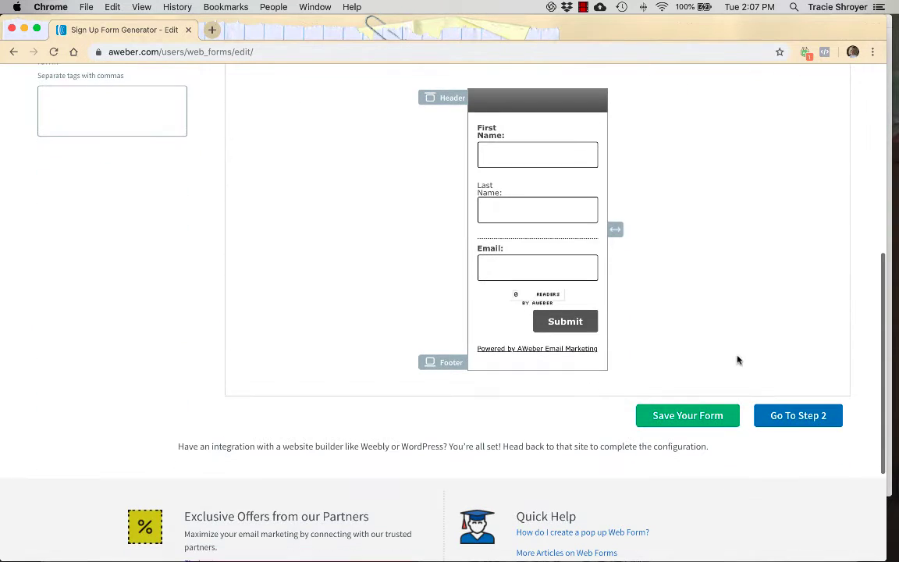
Go to the Settings step for form "My Web Form" and preview the thank-you page.
left_click(788, 422)
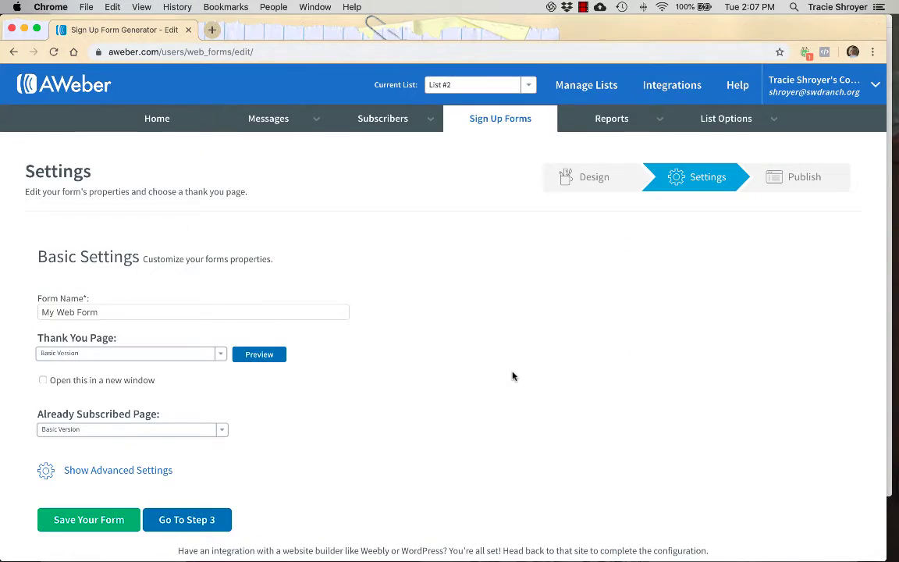
scroll(512, 375, "down", 1)
left_click(128, 279)
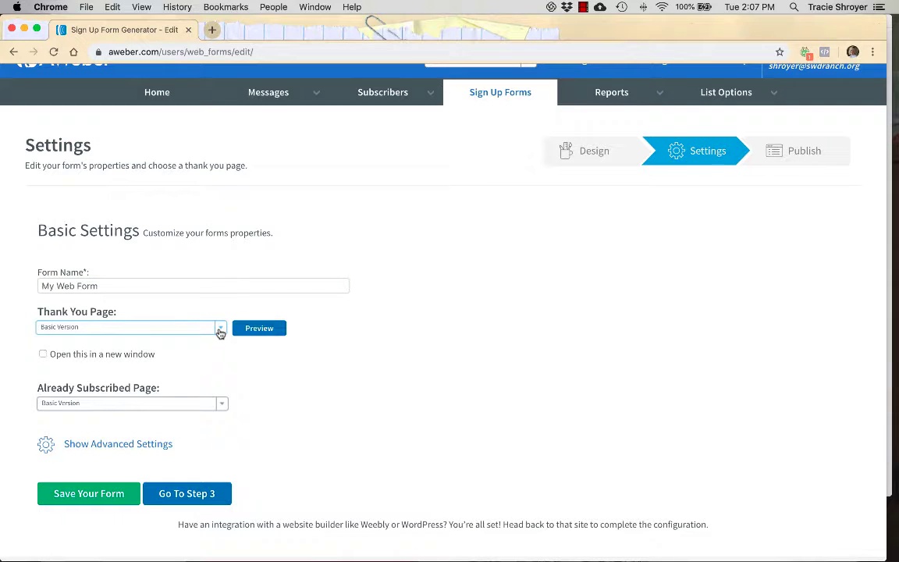
left_click(266, 329)
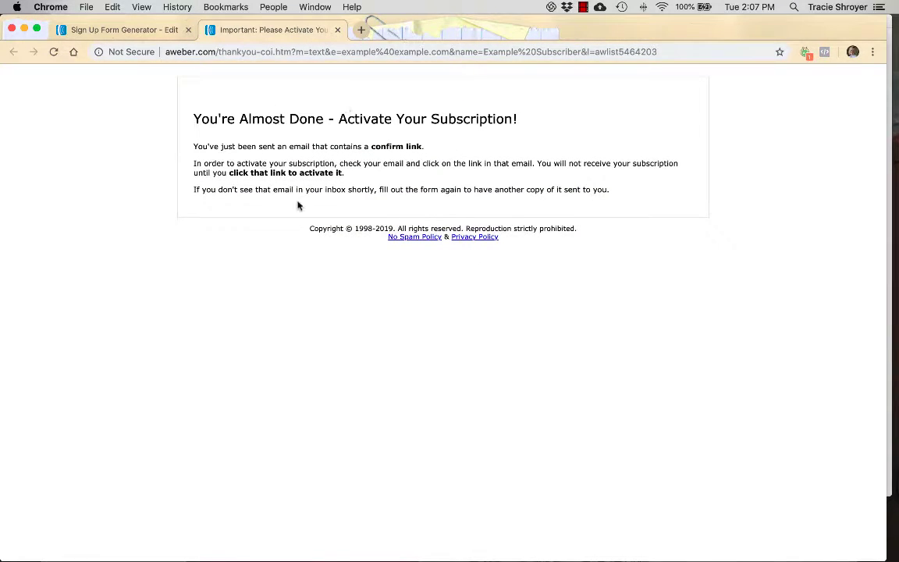
left_click(337, 30)
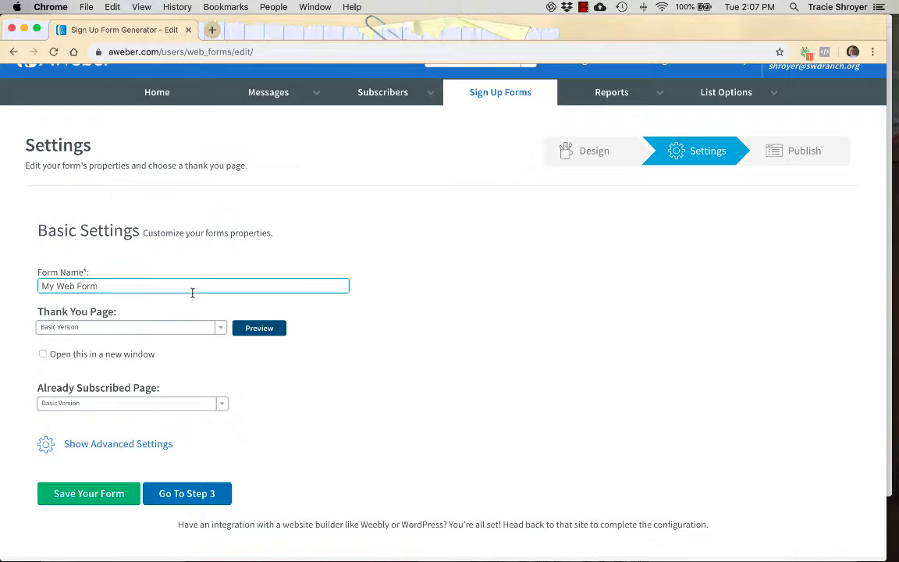
Review the Thank You Page and Already Subscribed Page options, keeping both on Basic Version.
left_click(220, 335)
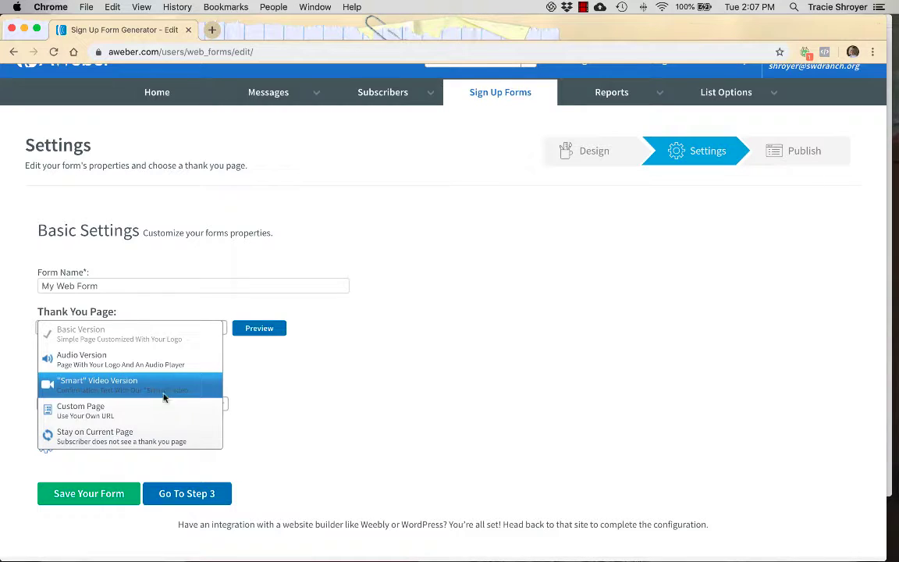
left_click(288, 428)
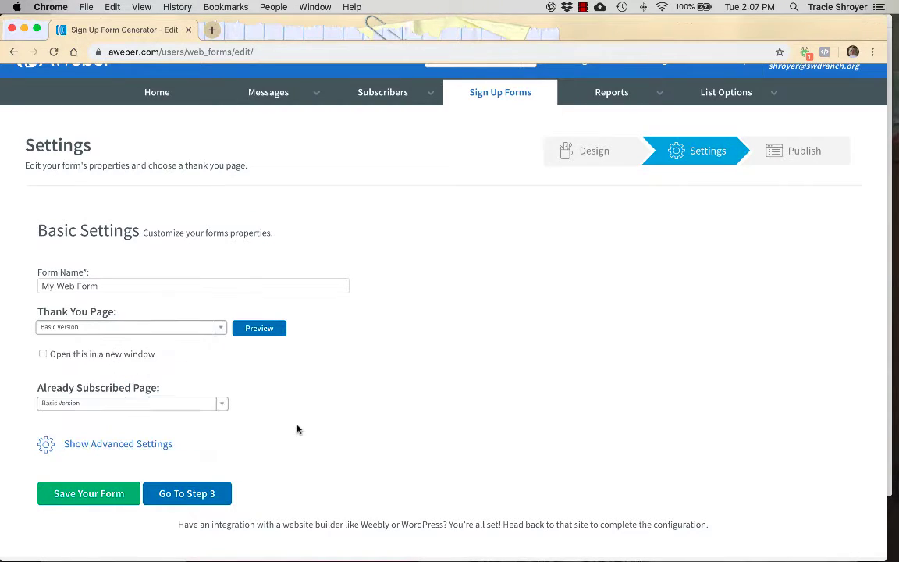
left_click(222, 406)
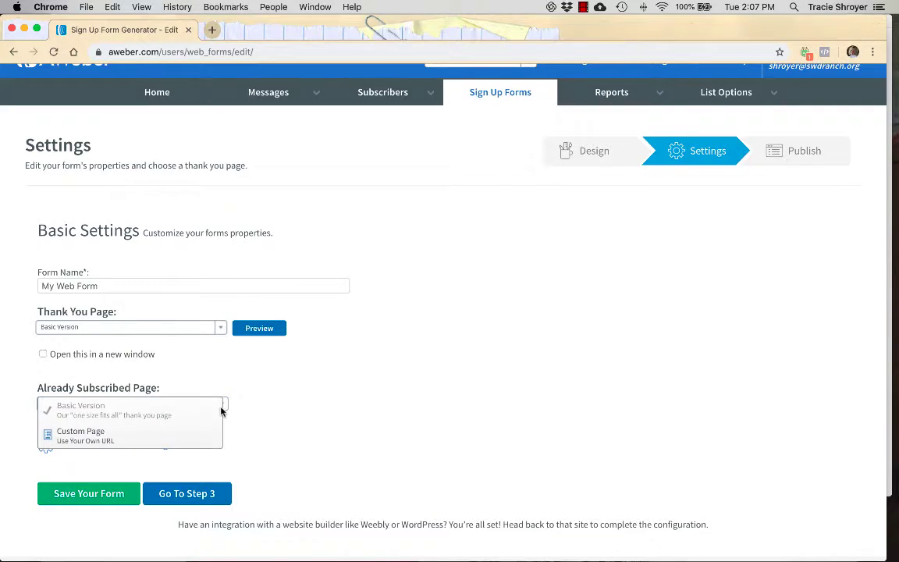
left_click(362, 421)
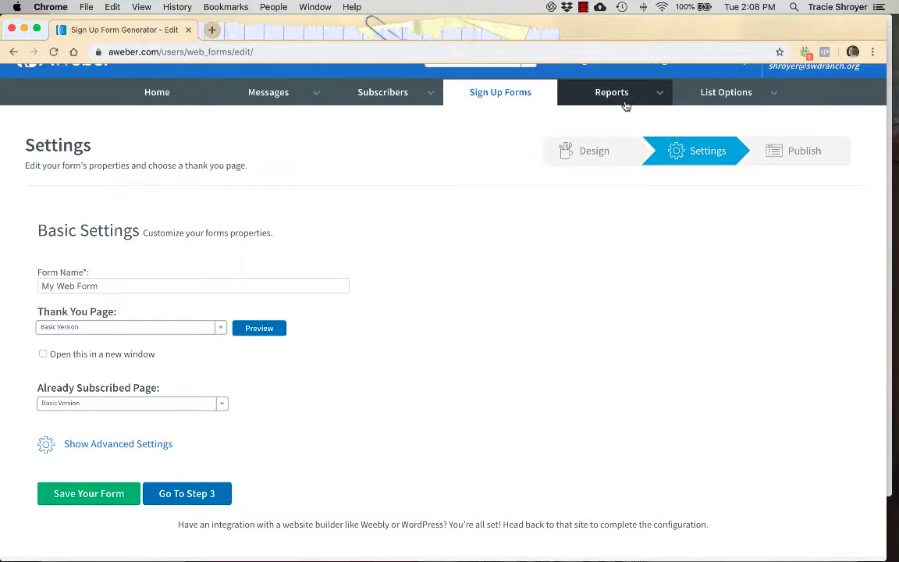
Open the List Options page for List #2.
mouse_move(622, 102)
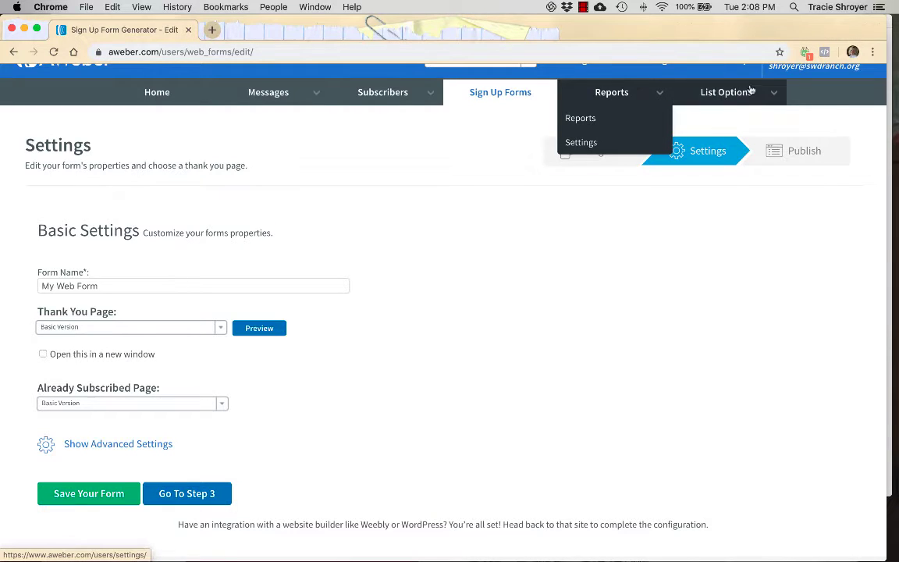
scroll(708, 117, "up", 1)
left_click(733, 119)
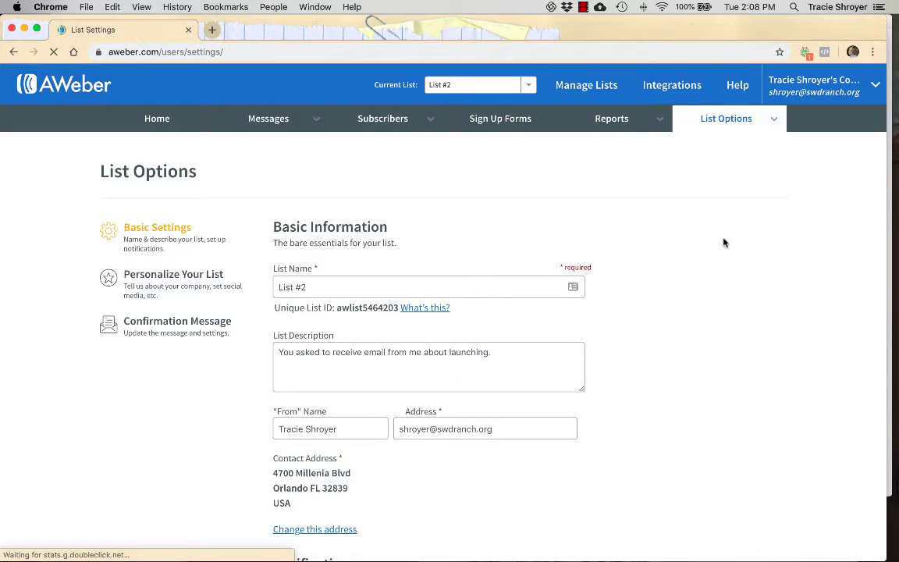
scroll(723, 243, "down", 2)
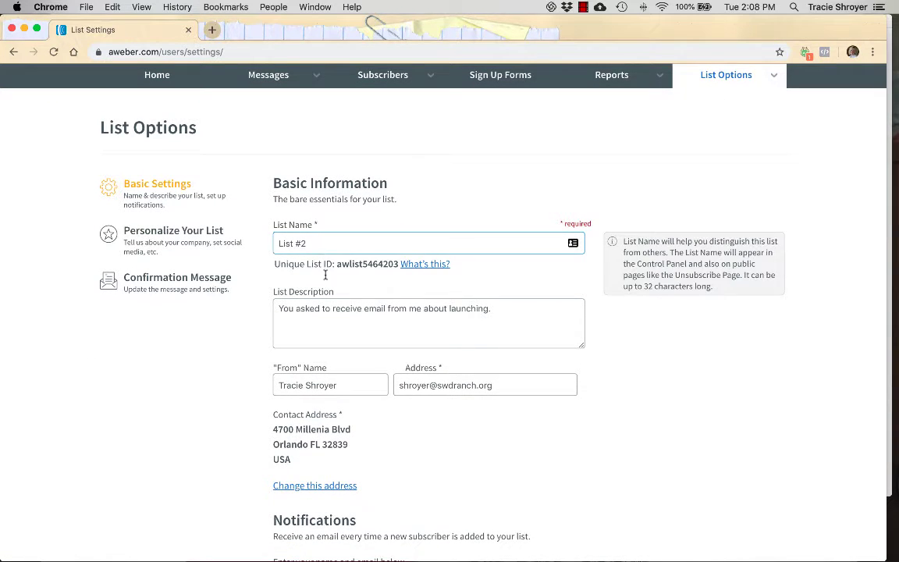
Show List #2's English Confirmation Message settings with subject 'Confirm your subscription.'.
left_click(327, 321)
scroll(327, 322, "down", 1)
left_click(235, 256)
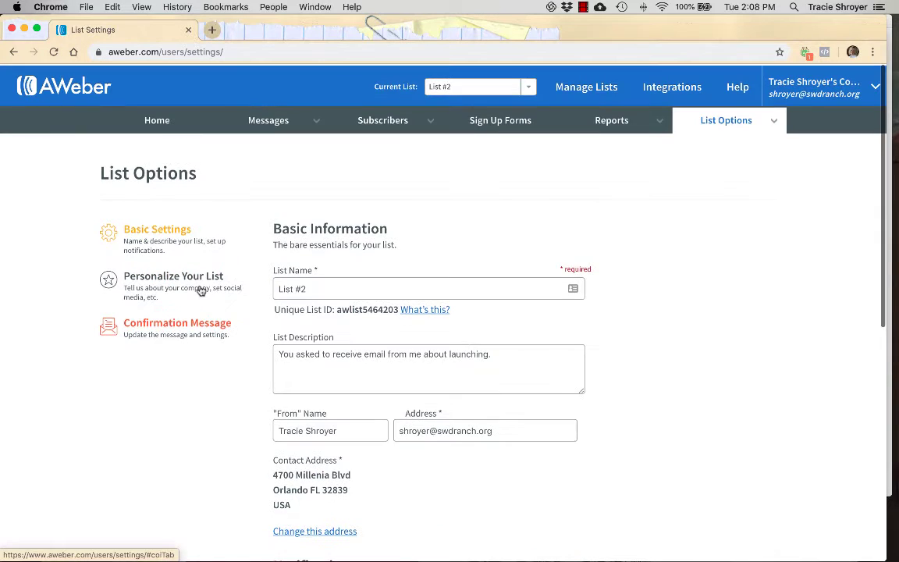
scroll(198, 317, "down", 5)
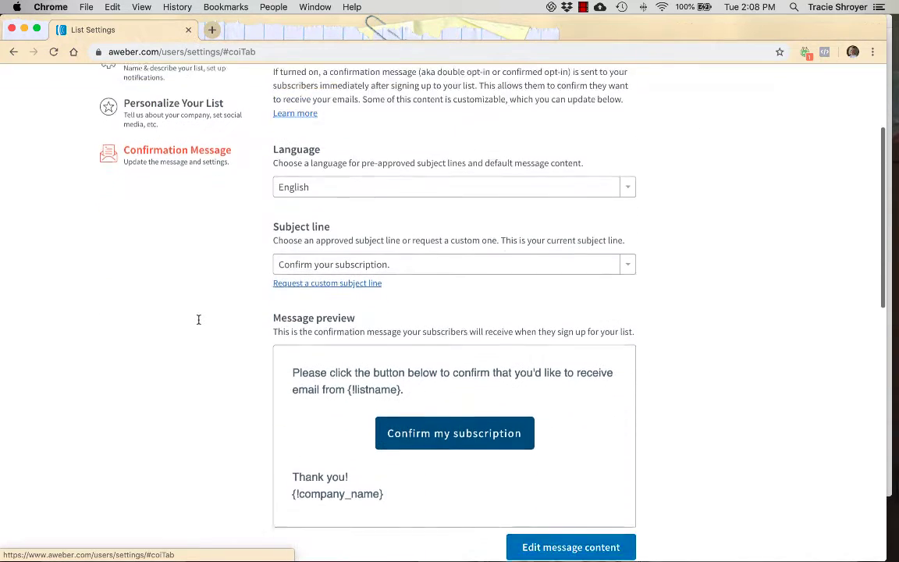
scroll(198, 321, "up", 5)
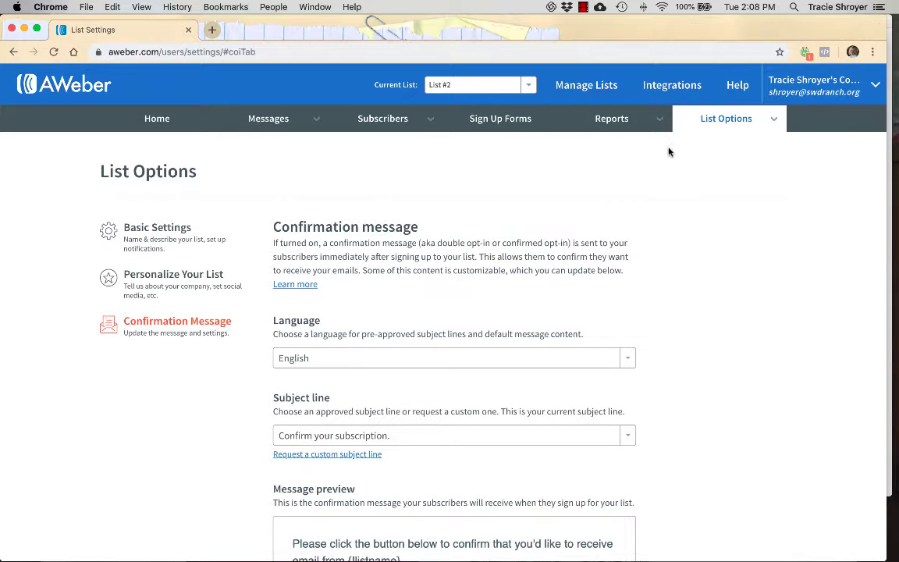
View all lists: Launch Stuff and List #2, both active with 0 subscribers.
left_click(600, 86)
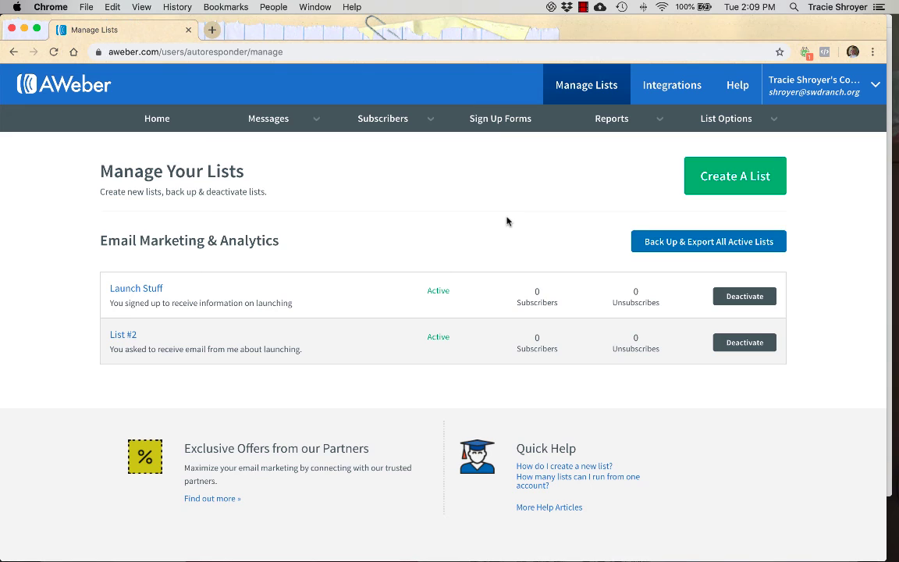
left_click(583, 7)
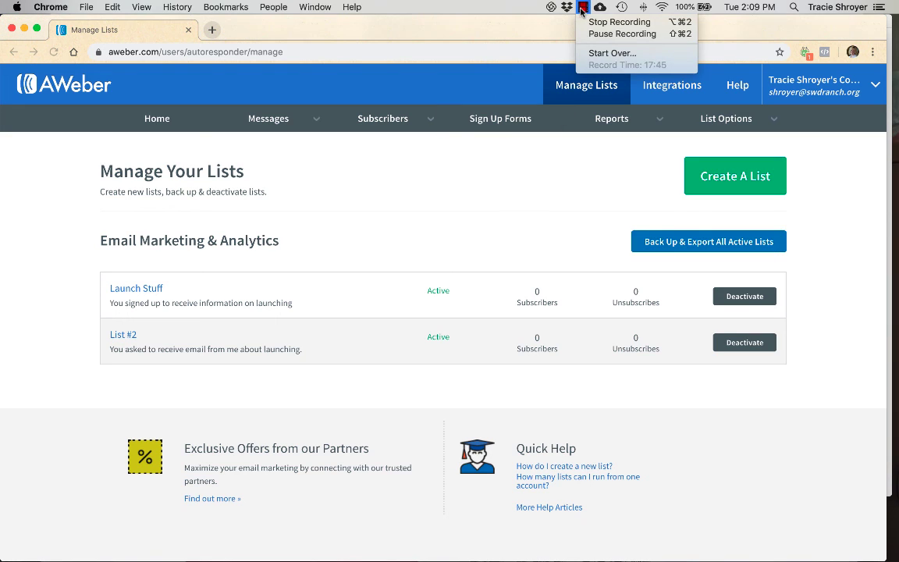